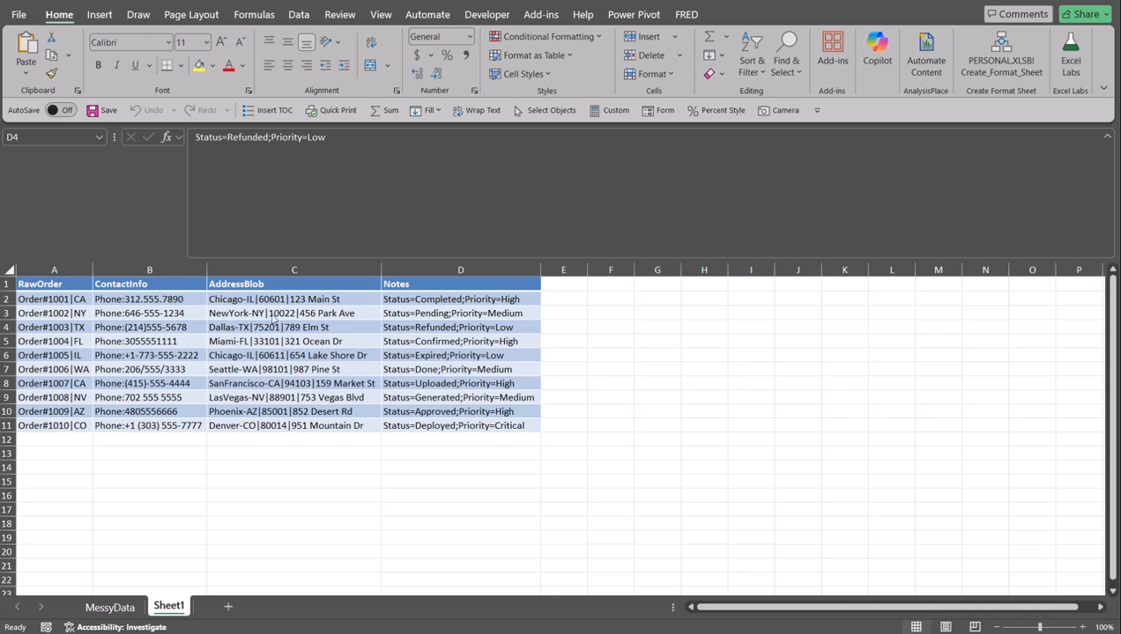
- Load the range A1:D11, with headers, from the sheet into the Power Query Editor as a table
left_click(271, 314)
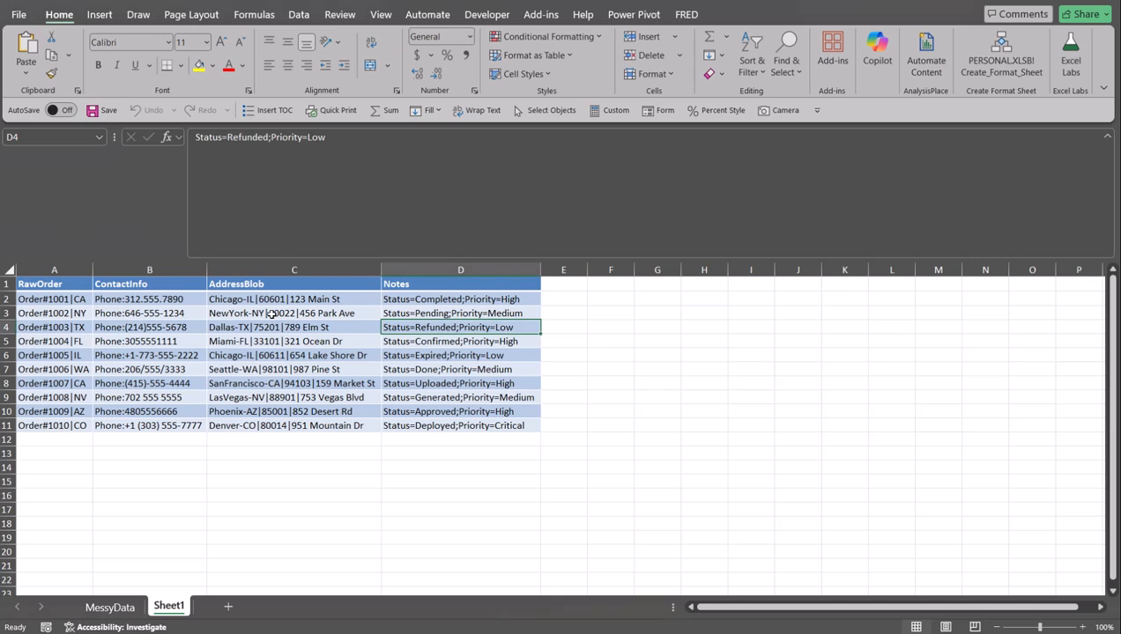
left_click(304, 17)
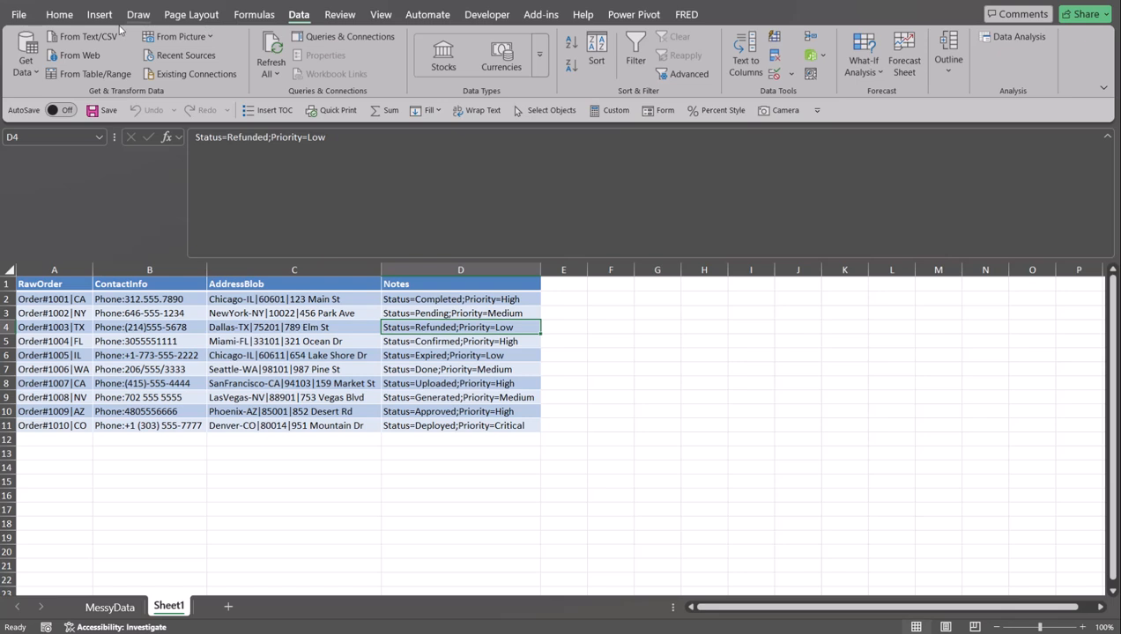
left_click(96, 75)
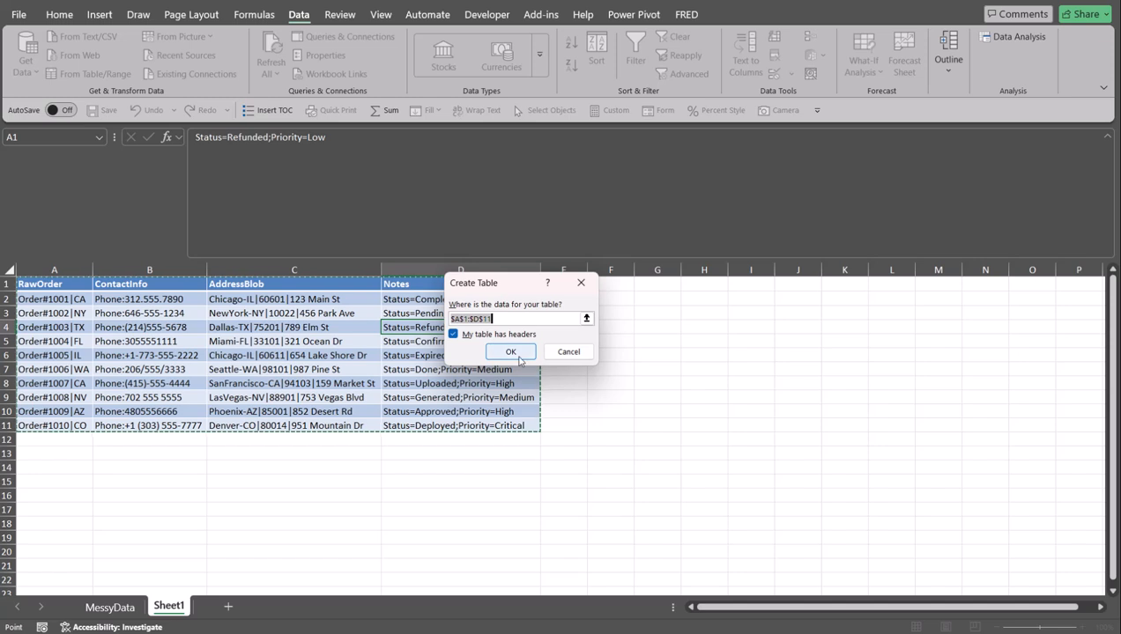
left_click(511, 352)
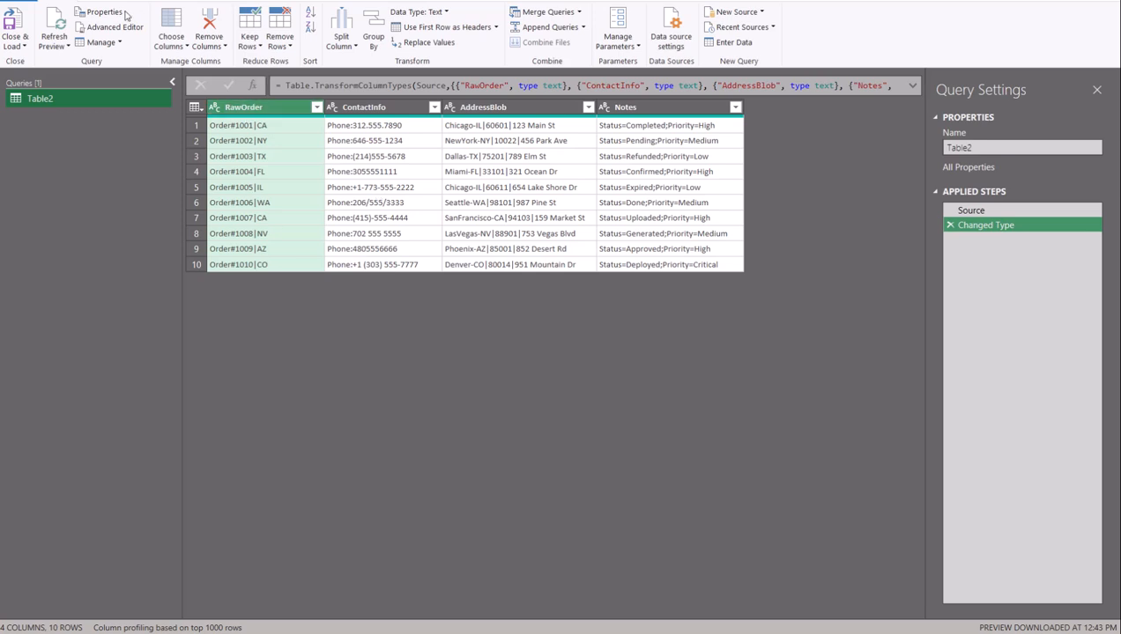
- Start a custom column and begin its formula with the Text.BetweenDelimiters function
left_click(164, 2)
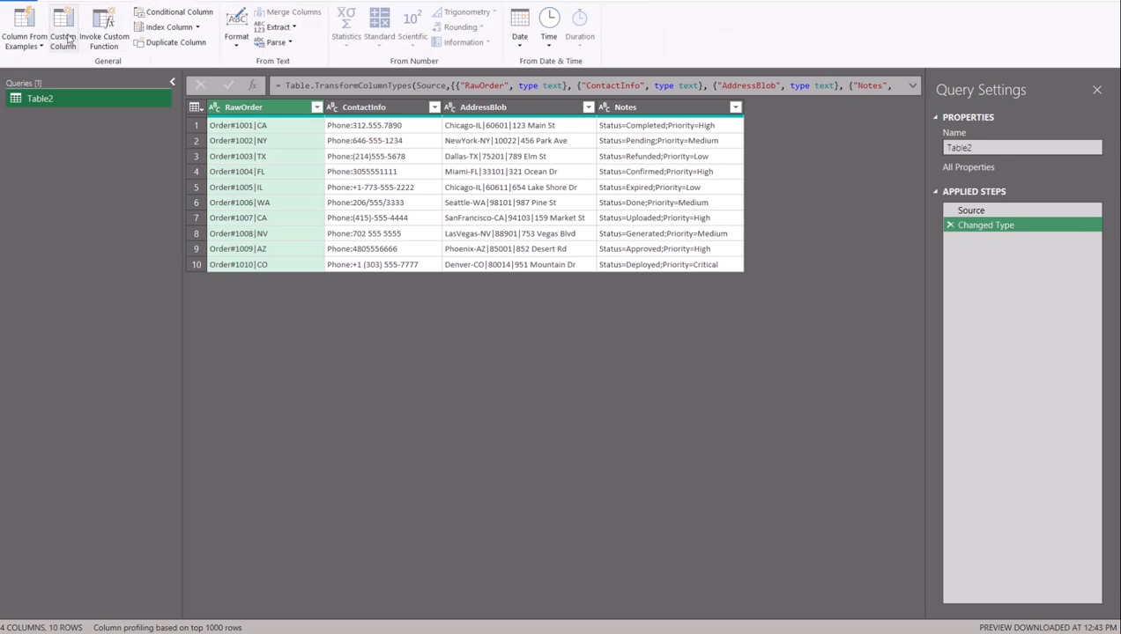
left_click(69, 37)
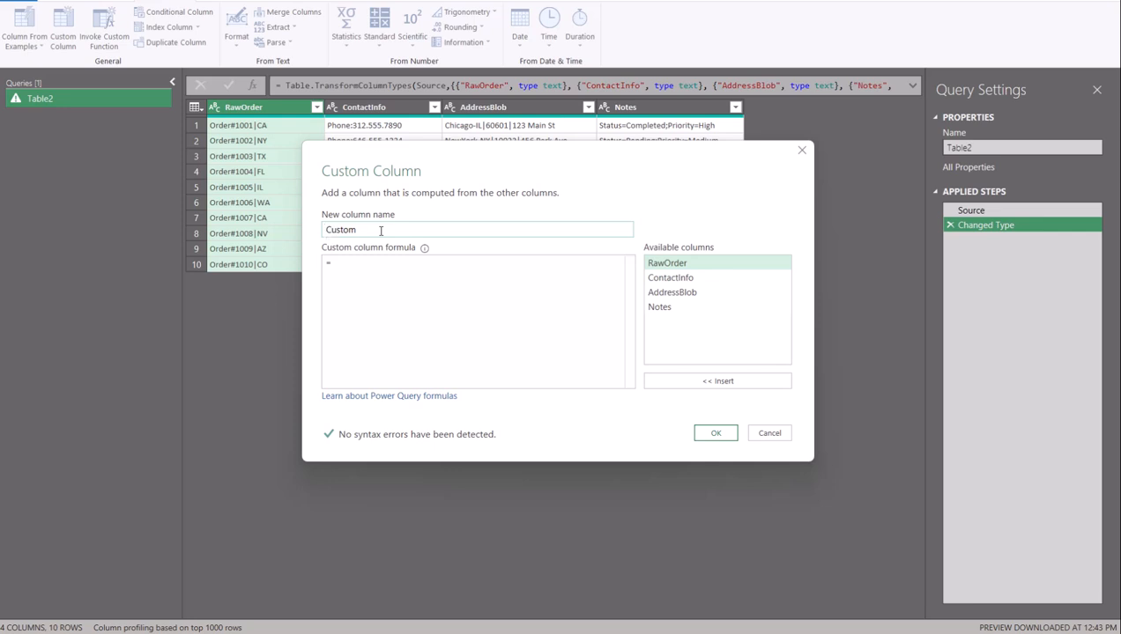
left_click(389, 268)
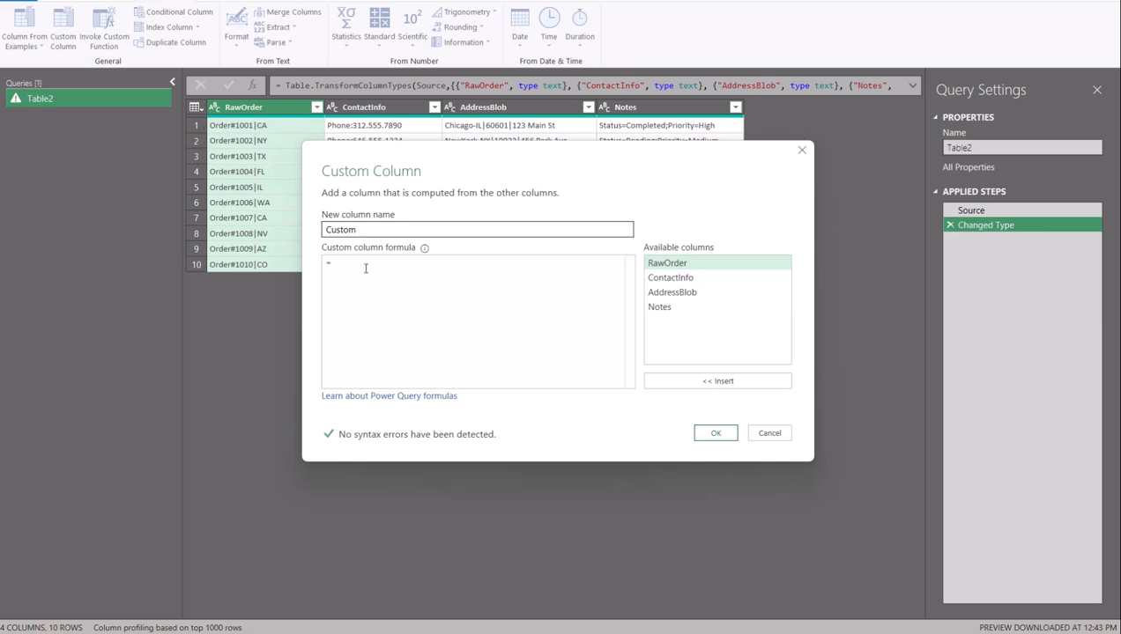
type("Text")
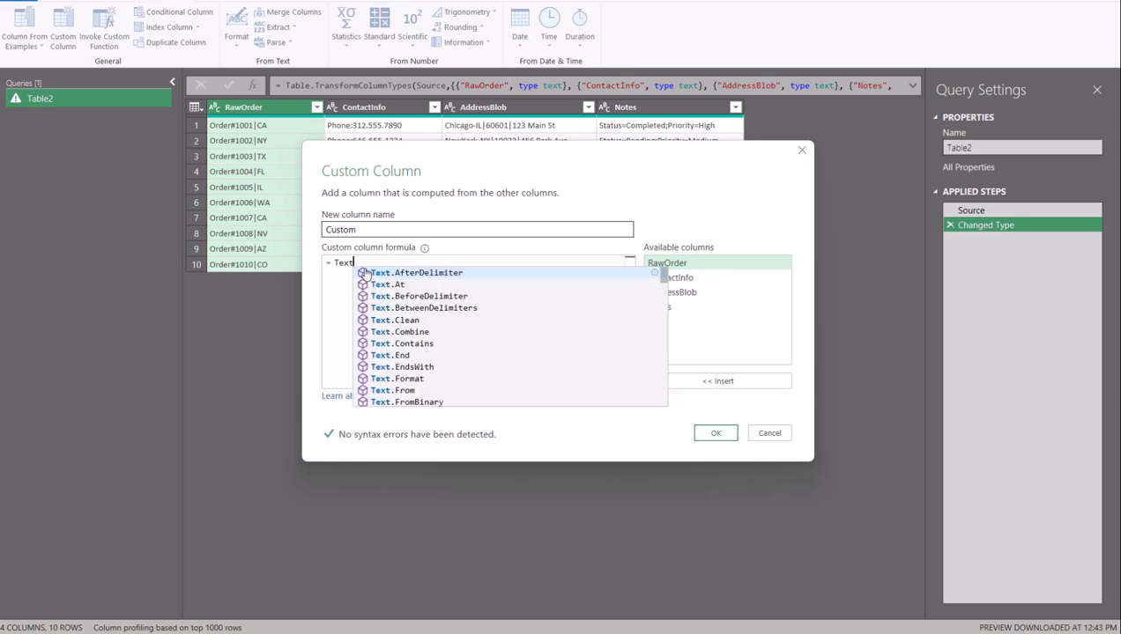
type(".B")
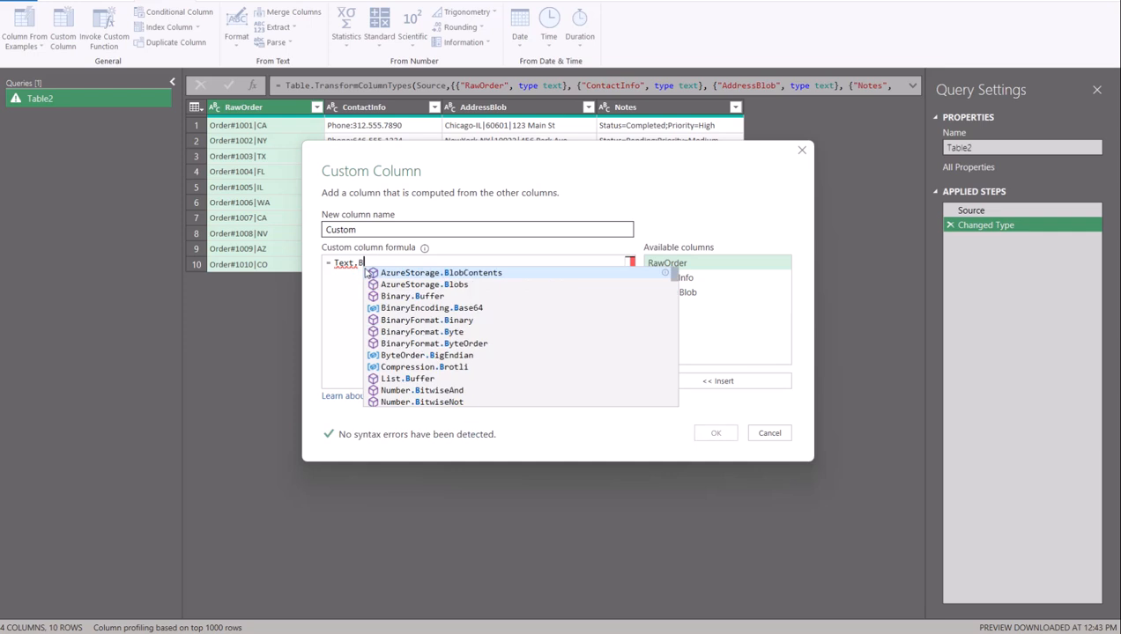
type("etwee")
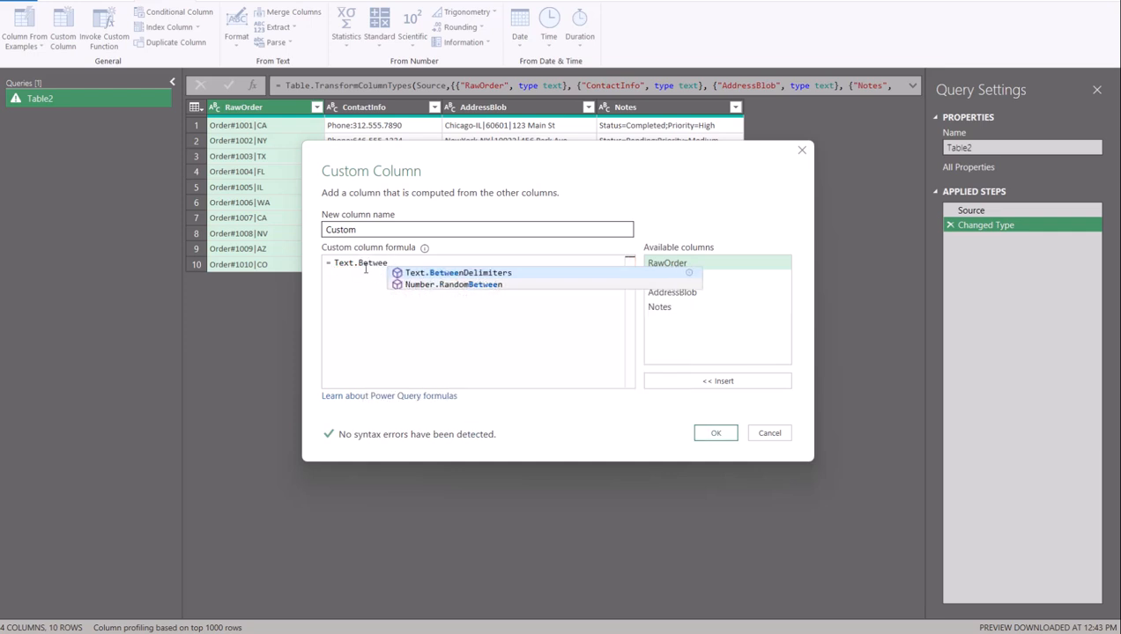
key("Tab")
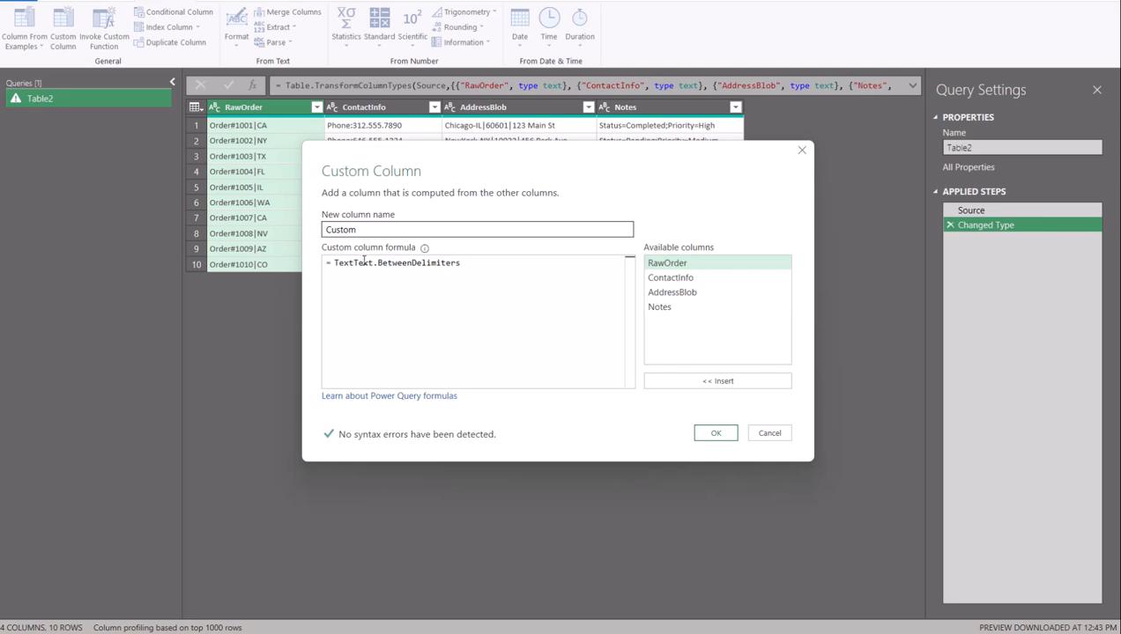
- Remove the duplicate "Text" before Text.BetweenDelimiters and open the function's argument list with a parenthesis
left_click(358, 263)
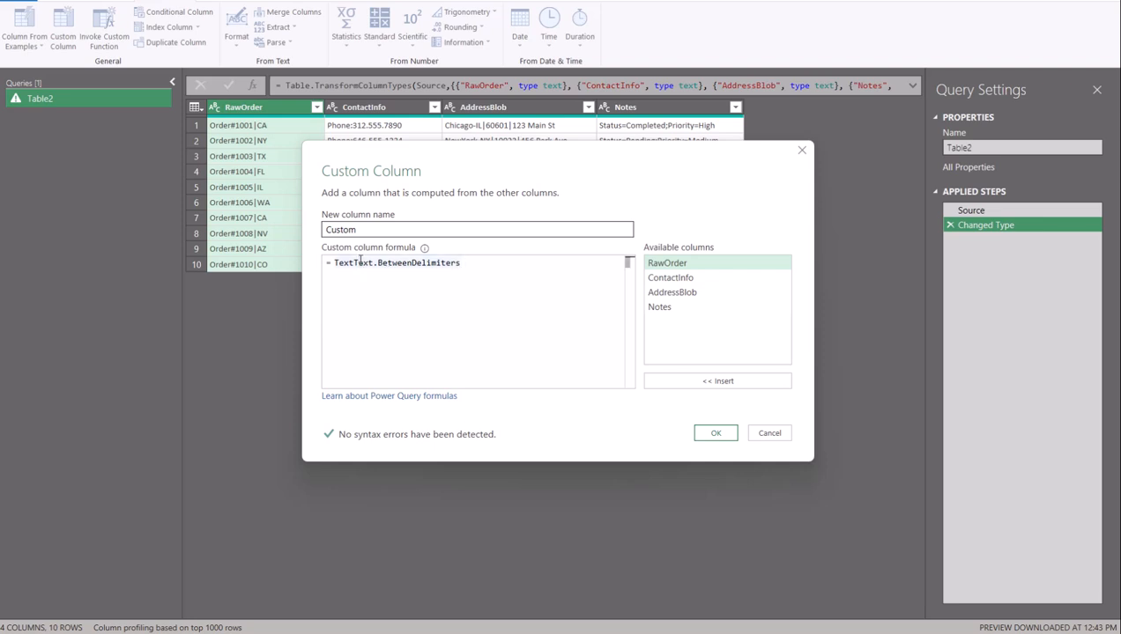
key("BackSpace")
key("BackSpace")
key("BackSpace")
key("BackSpace")
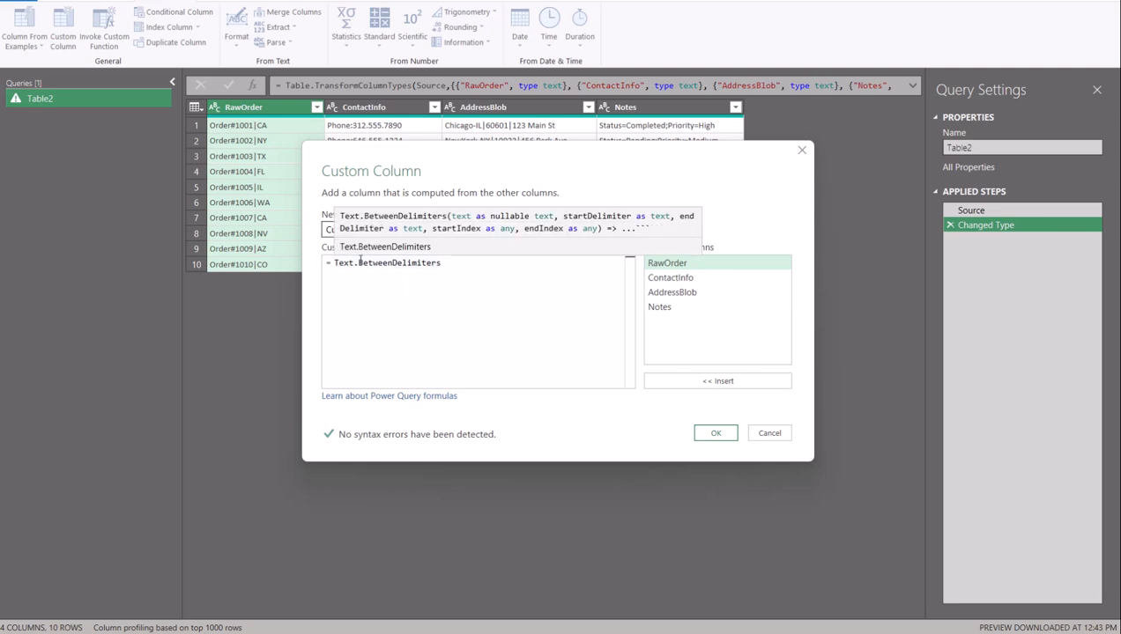
key("End")
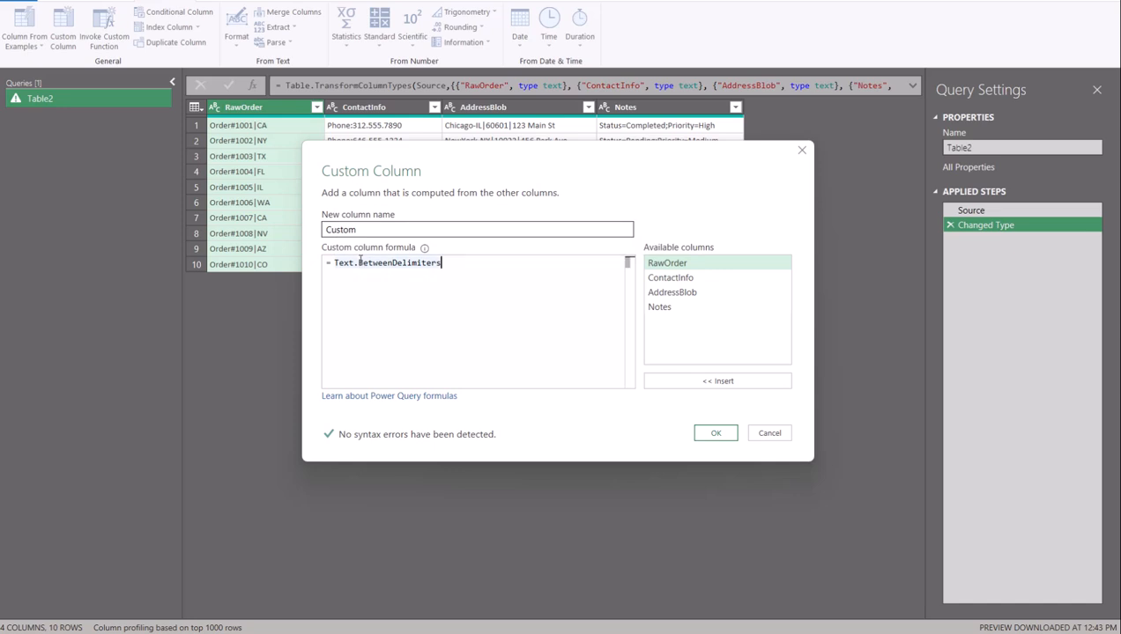
type("(")
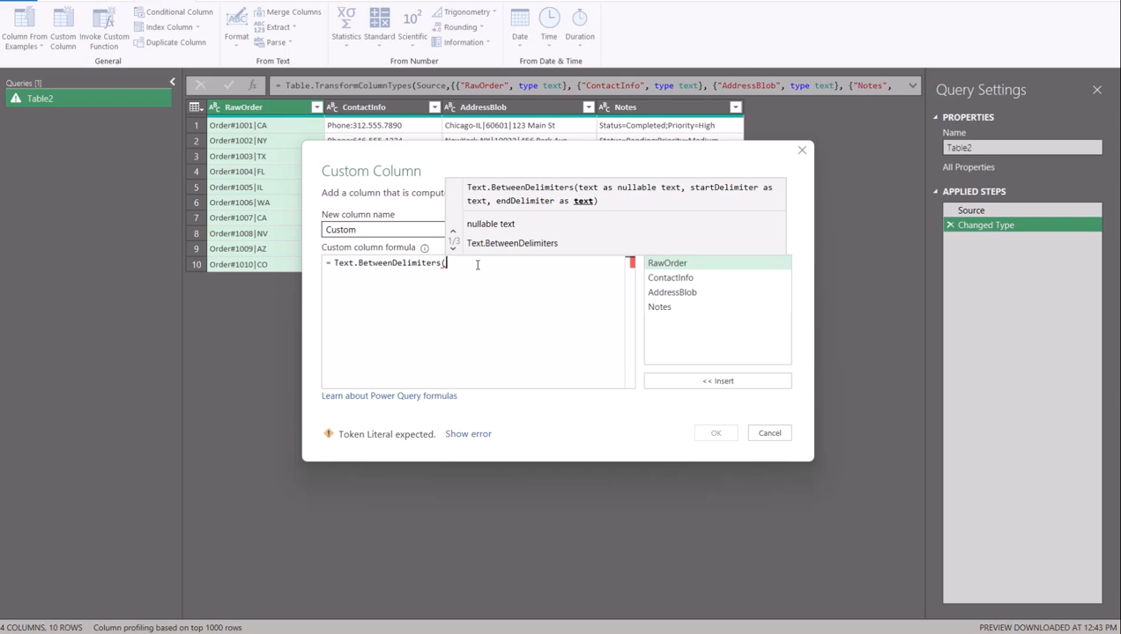
- Enter the [RawOrder] column as the first argument of Text.BetweenDelimiters
type("[")
key("BackSpace")
type("[")
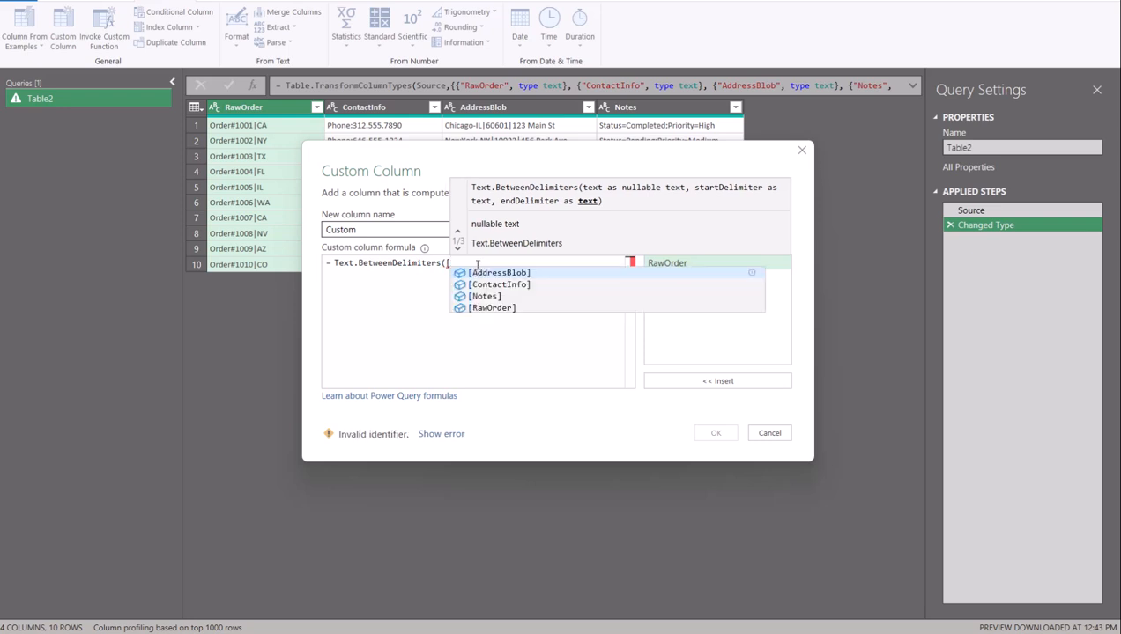
type("Raw")
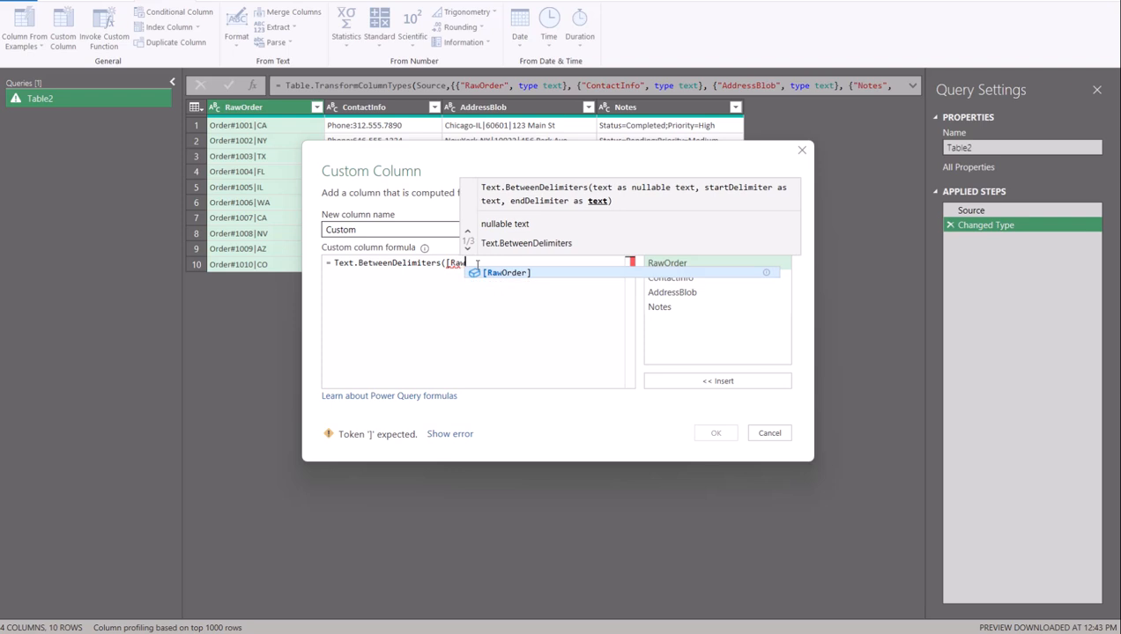
key("Tab")
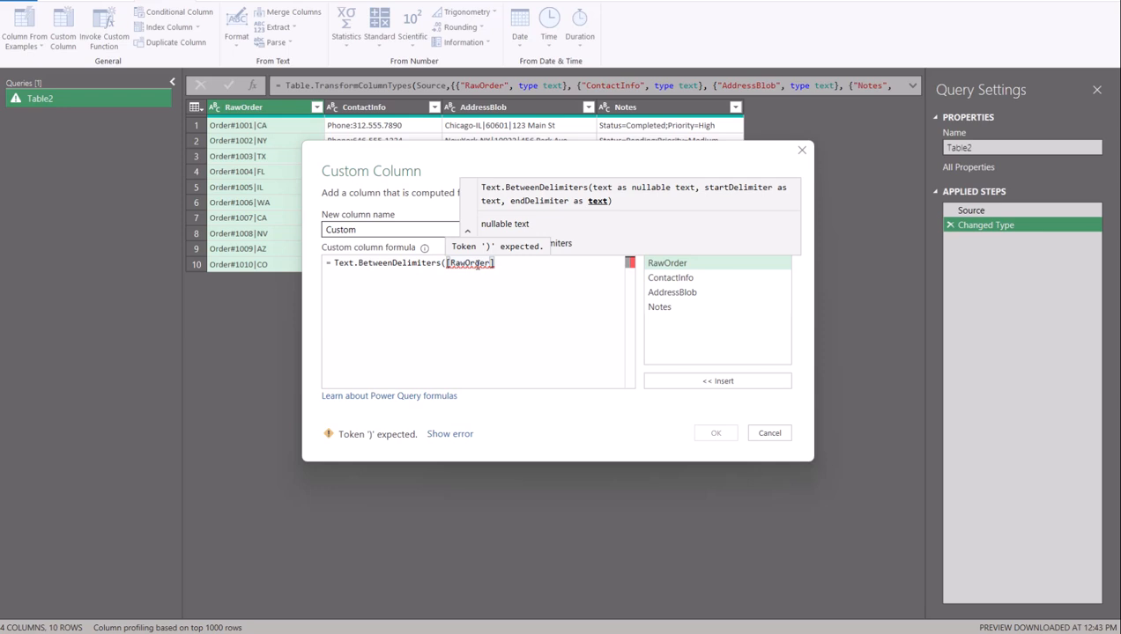
type(",")
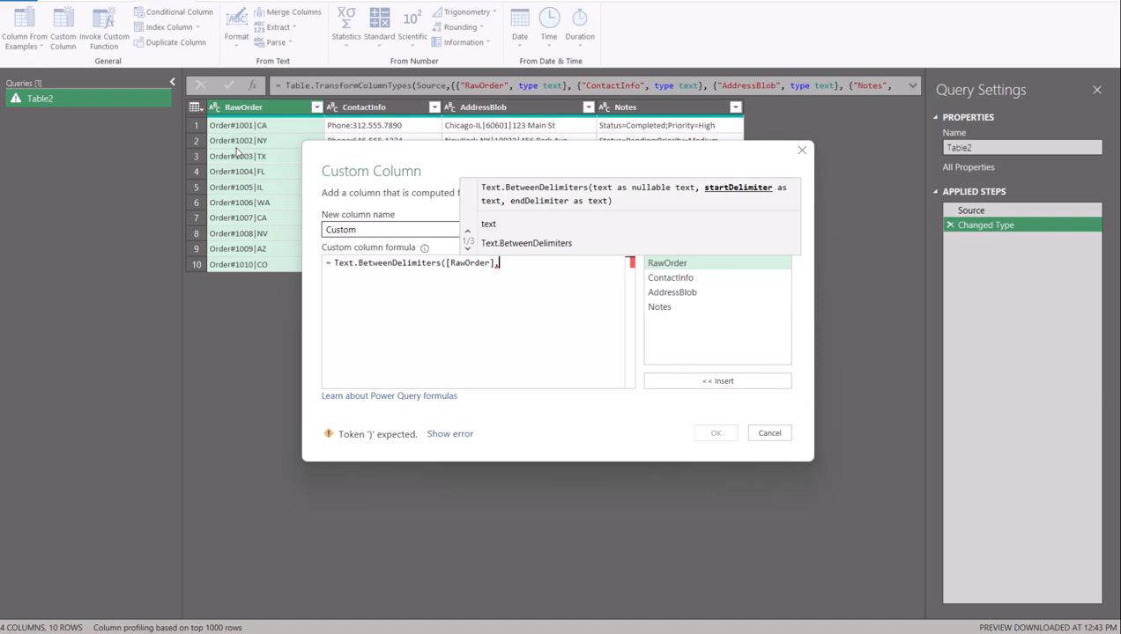
- Set "#" as the start delimiter and "|" as the end delimiter, close the formula, and add the custom column
type("\"#")
left_click(518, 264)
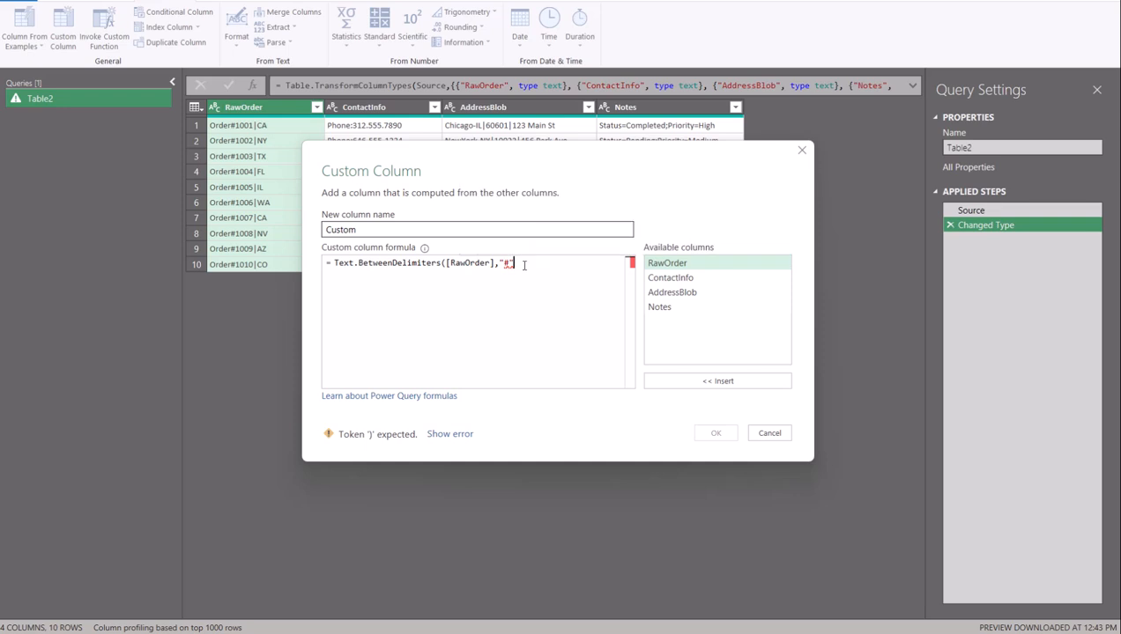
type(",")
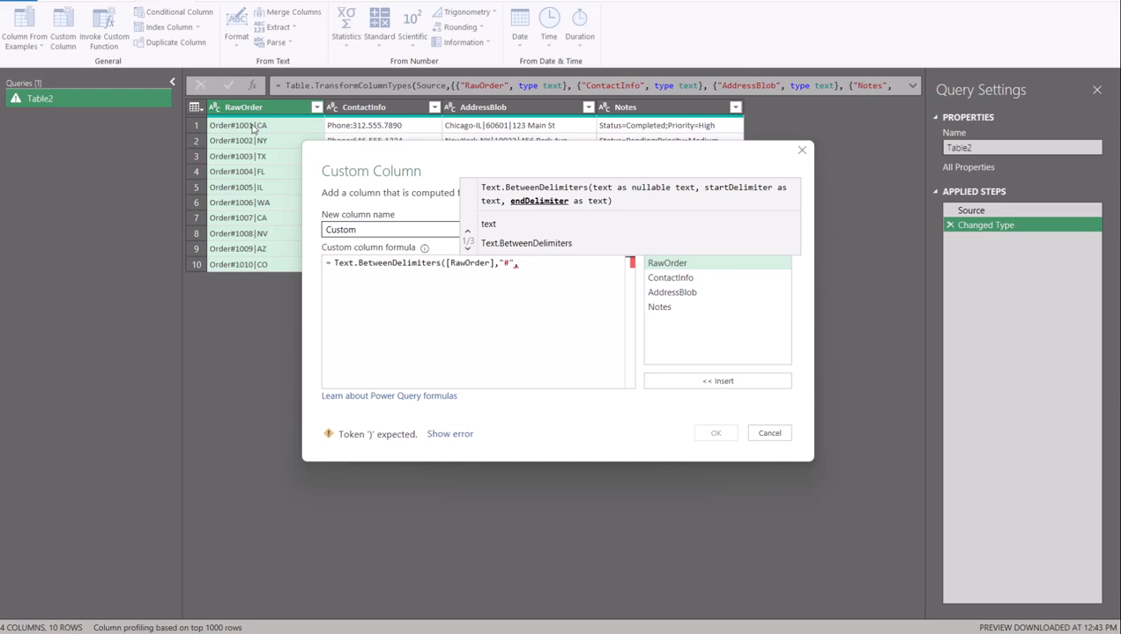
type("\"|\")")
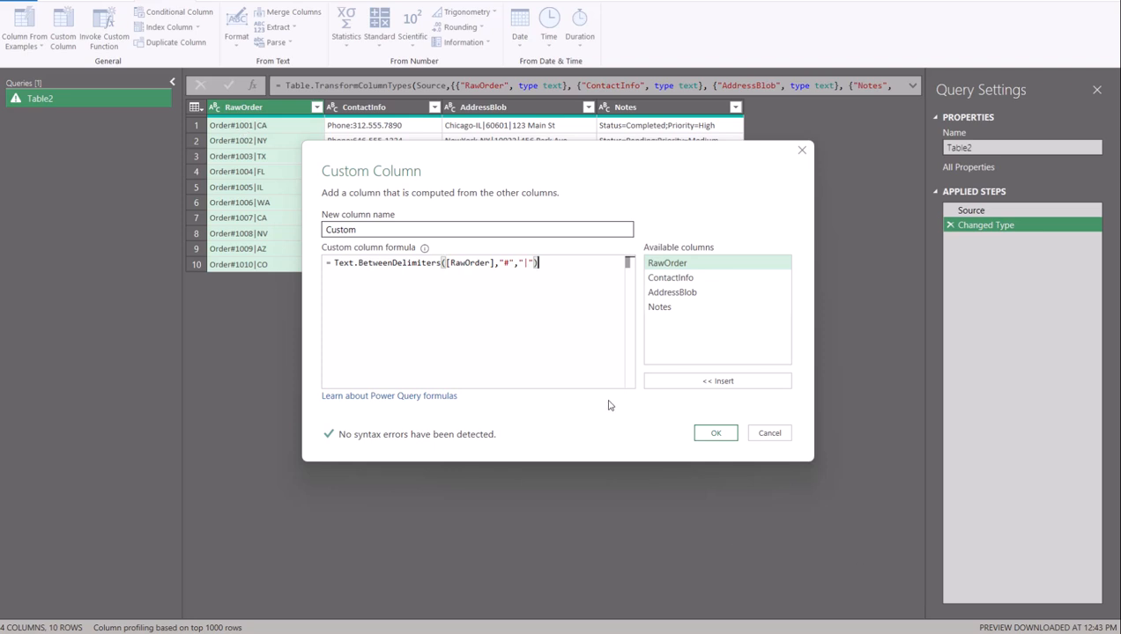
left_click(699, 437)
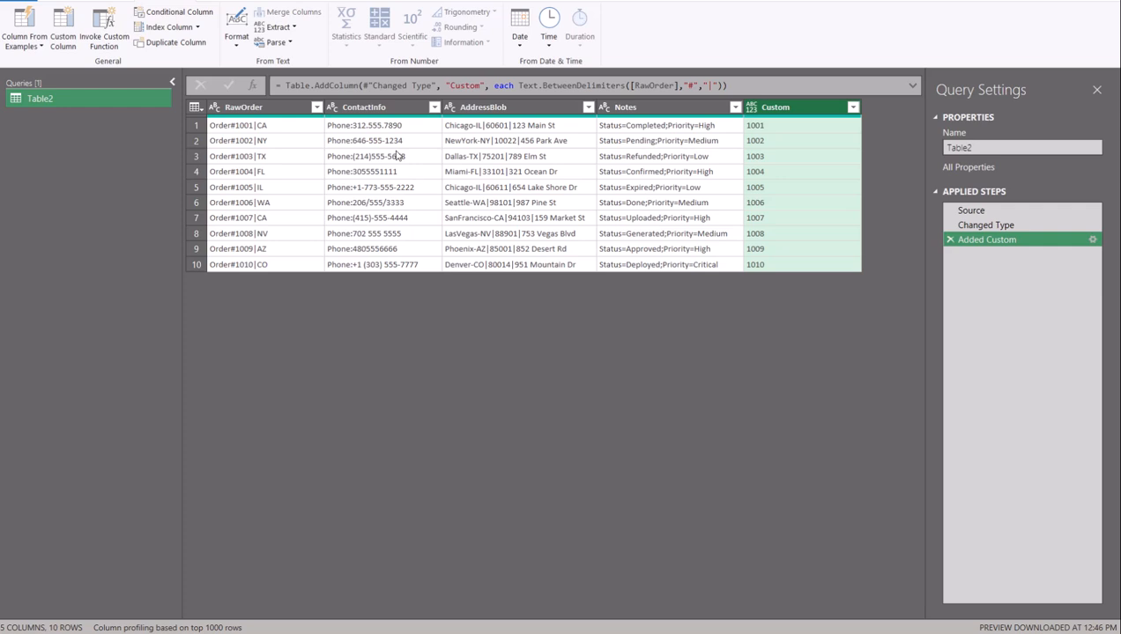
- Reopen the Added Custom step for editing and clear its whole column formula
left_click(398, 107)
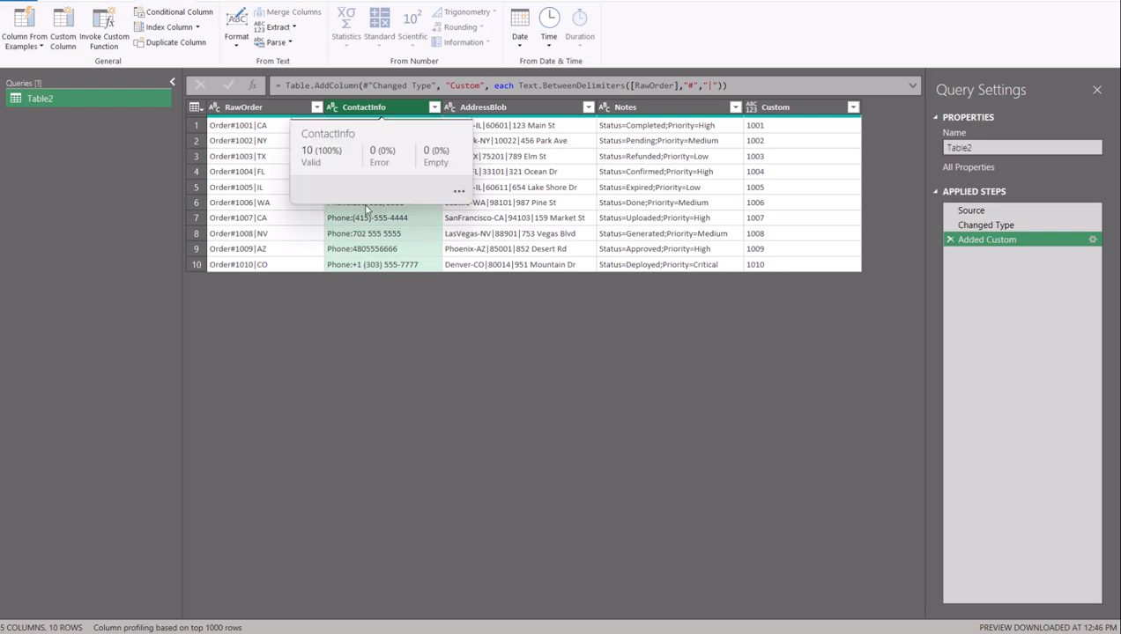
left_click(1094, 240)
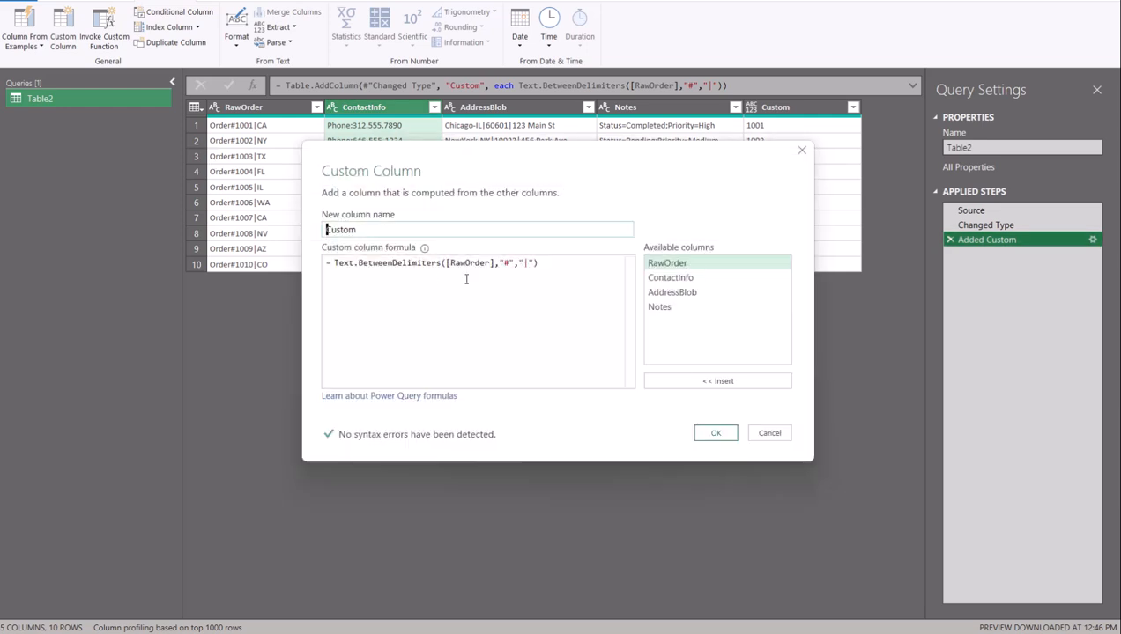
left_click(574, 265)
left_click_drag(574, 264, 333, 270)
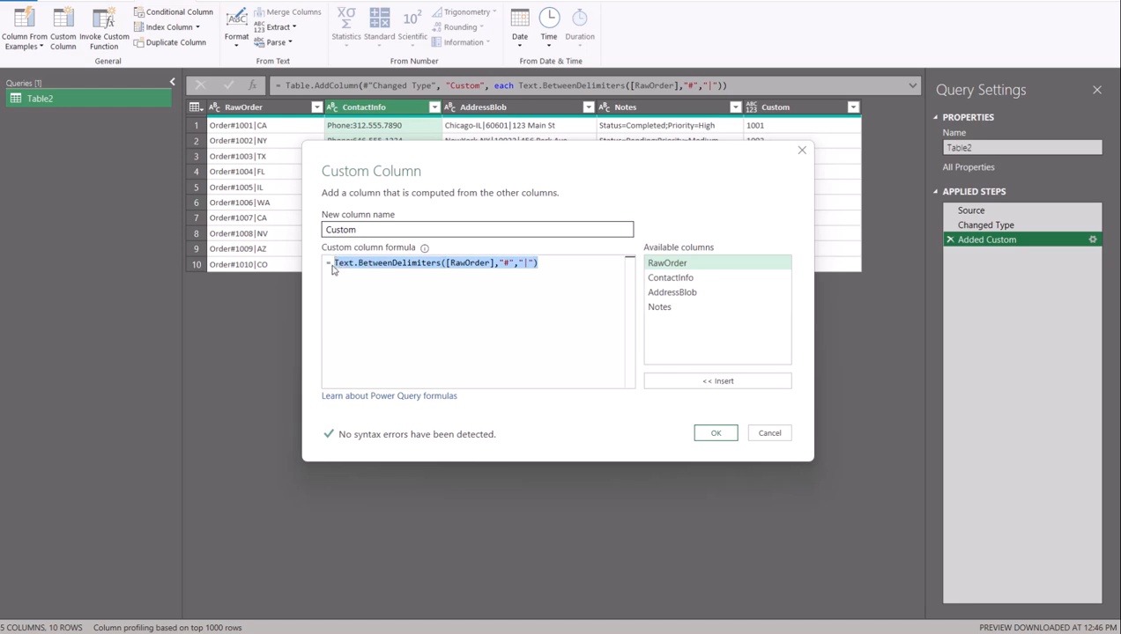
key("BackSpace")
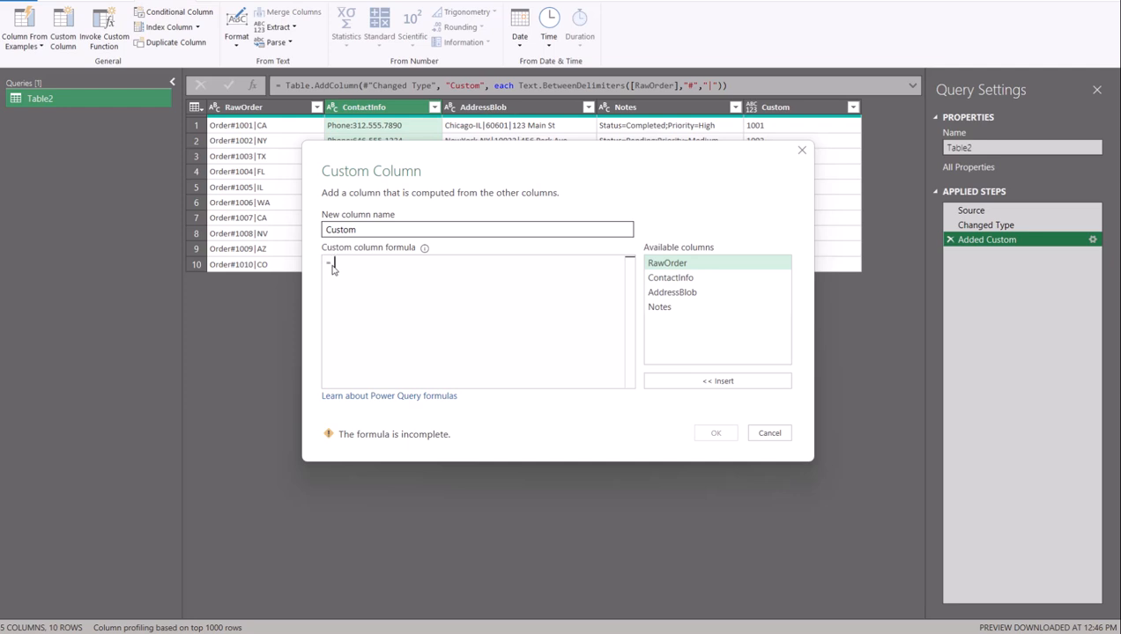
- Write a Text.Select function, with a capital S, using the [ContactInfo] column as its first argument
type("Tex")
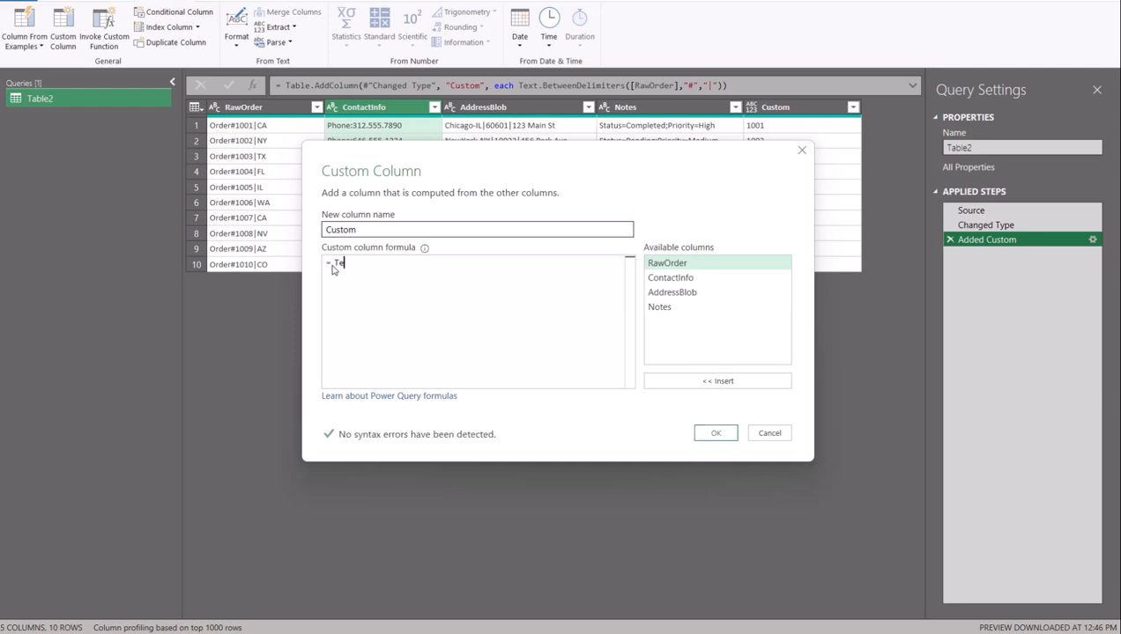
type("t.sel")
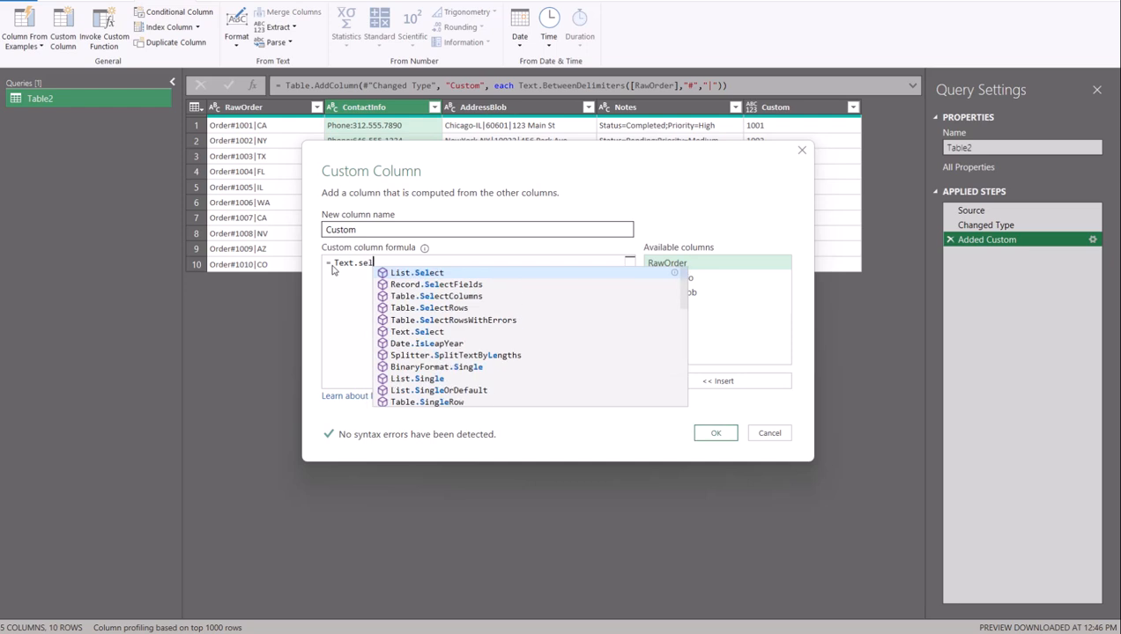
type("ec")
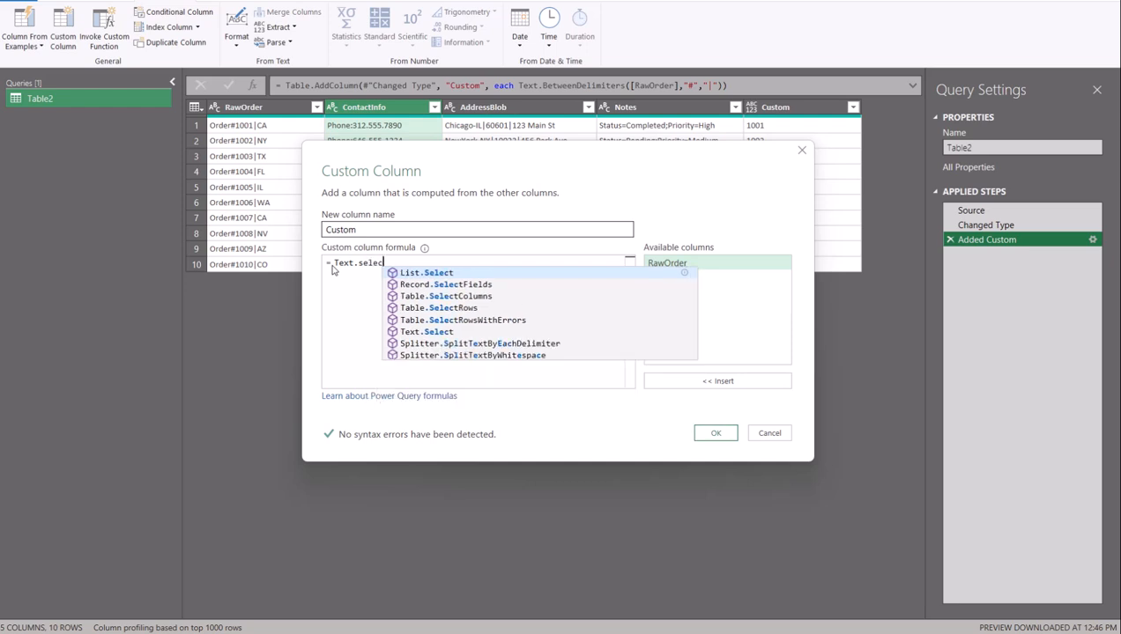
type("t(")
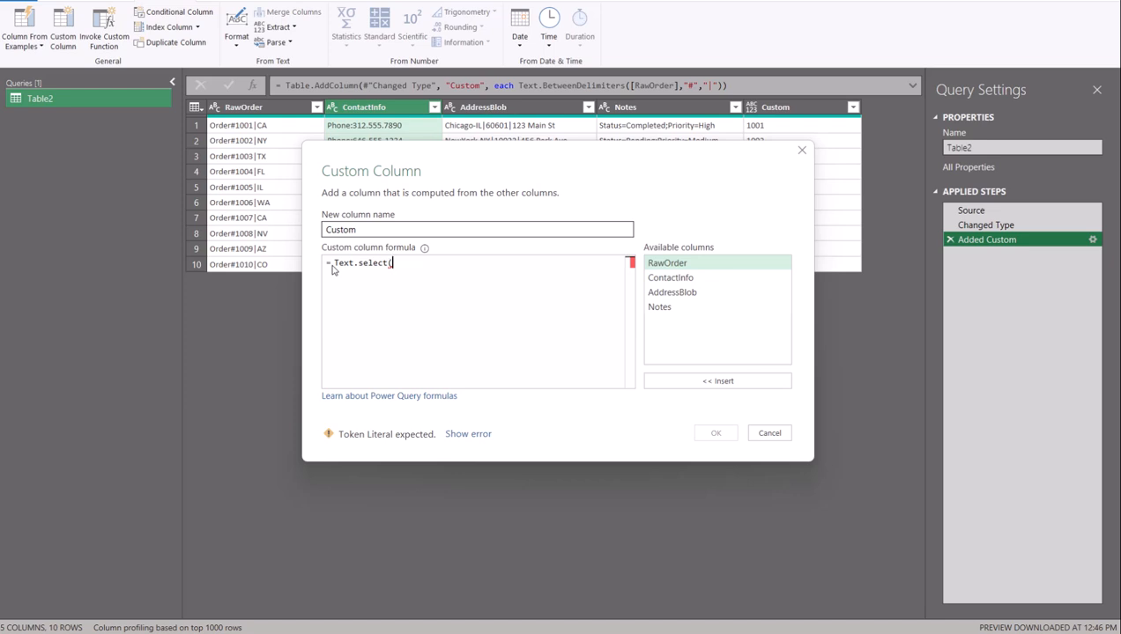
type("{")
key("BackSpace")
type("[")
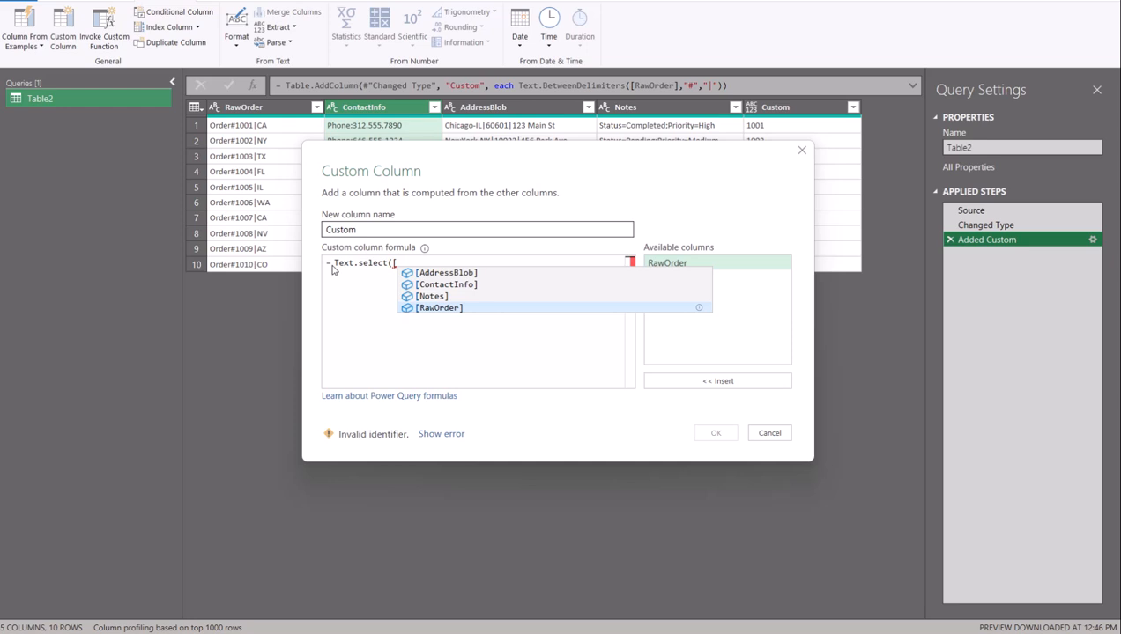
left_click(443, 285)
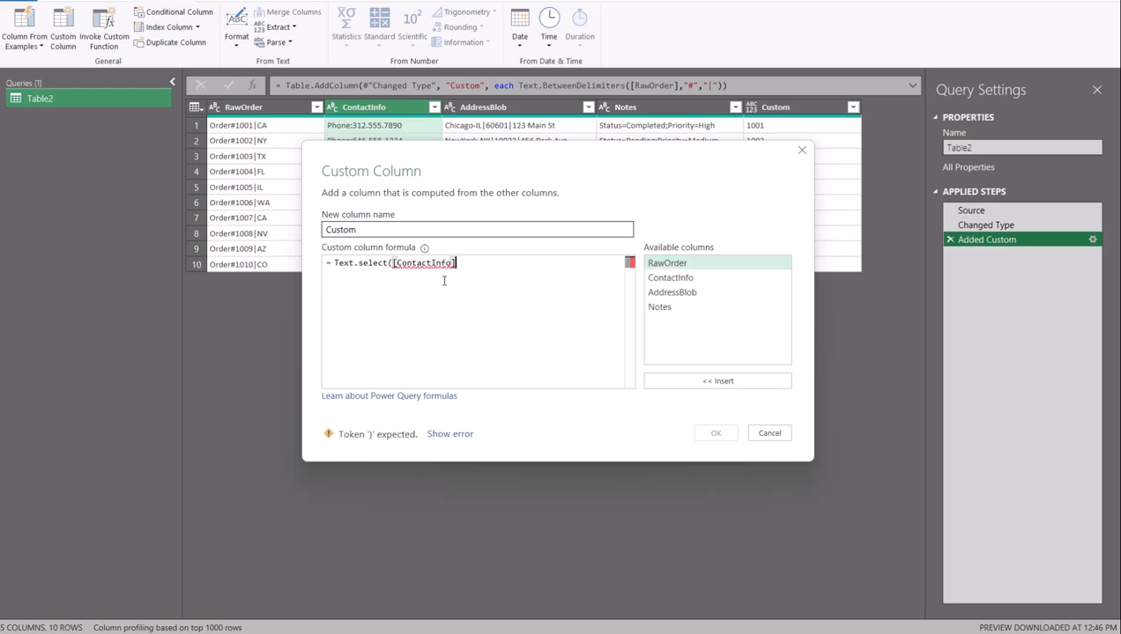
type(",")
left_click(361, 263)
key("BackSpace")
type("S")
- Complete the Text.Select formula with the character list {"0".."9"}, close it, and apply the custom column
left_click(471, 270)
type("{\"00")
key("BackSpace")
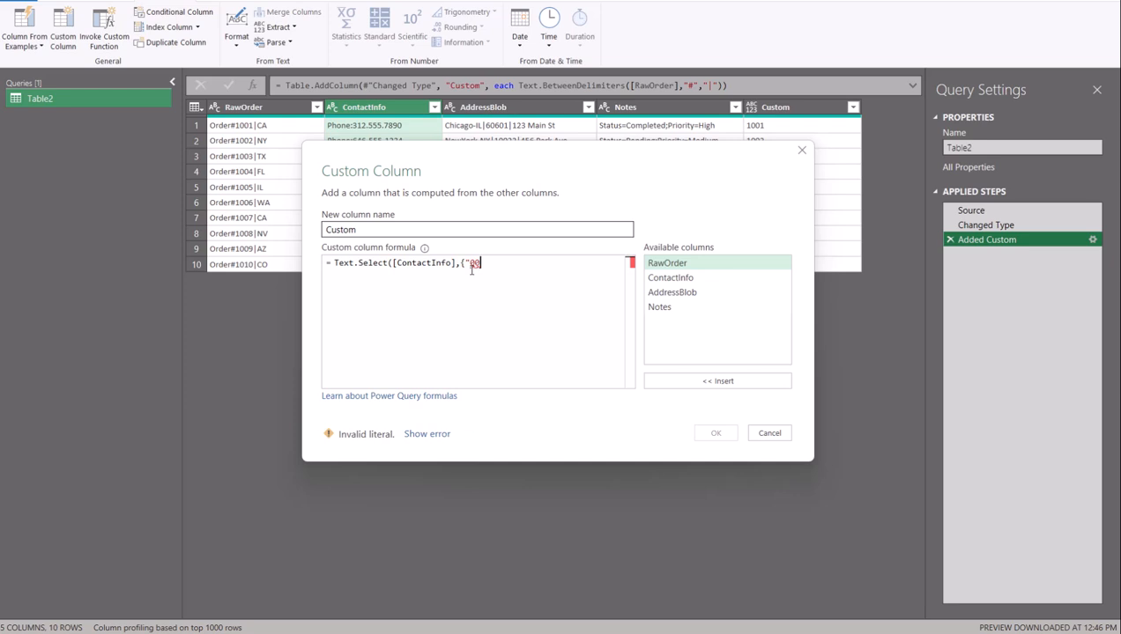
type("..")
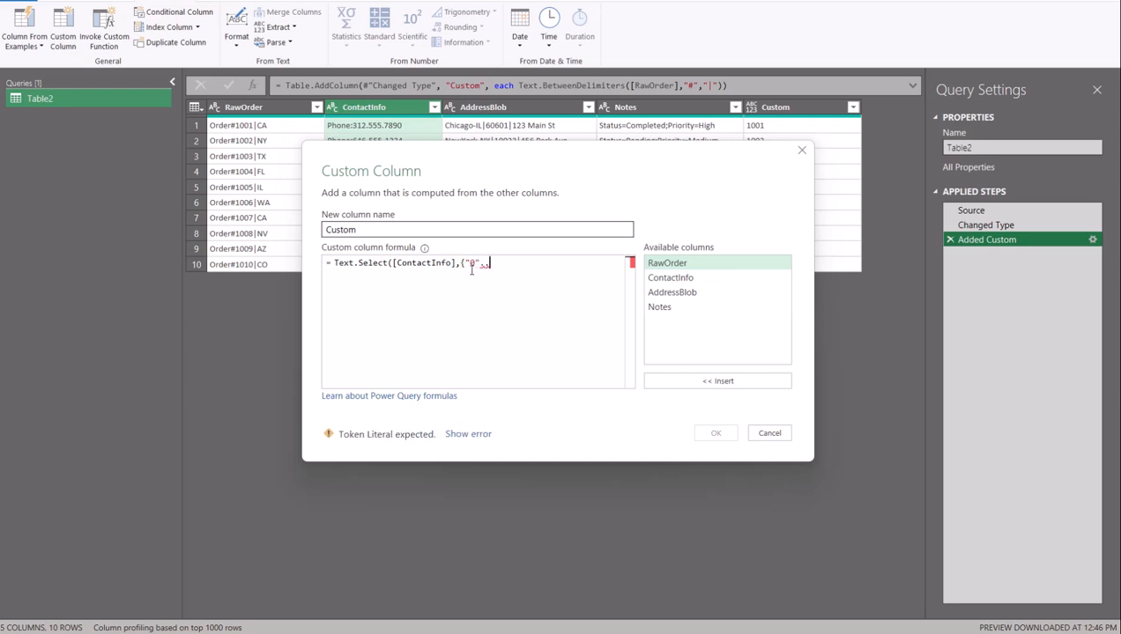
type("\"9\"})")
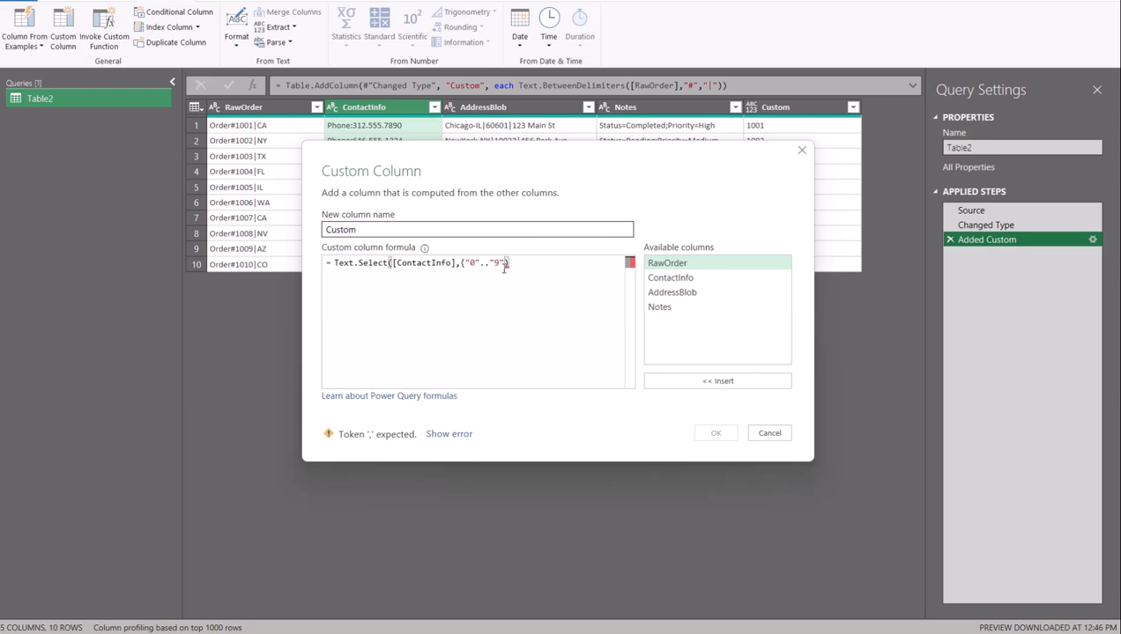
type("})")
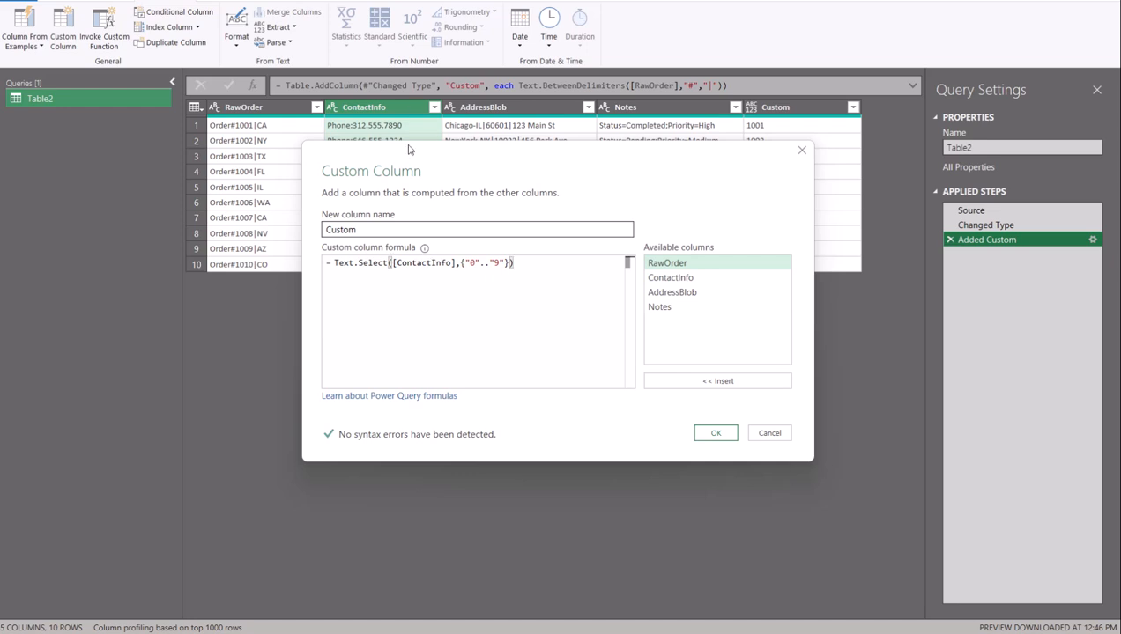
left_click_drag(452, 160, 438, 195)
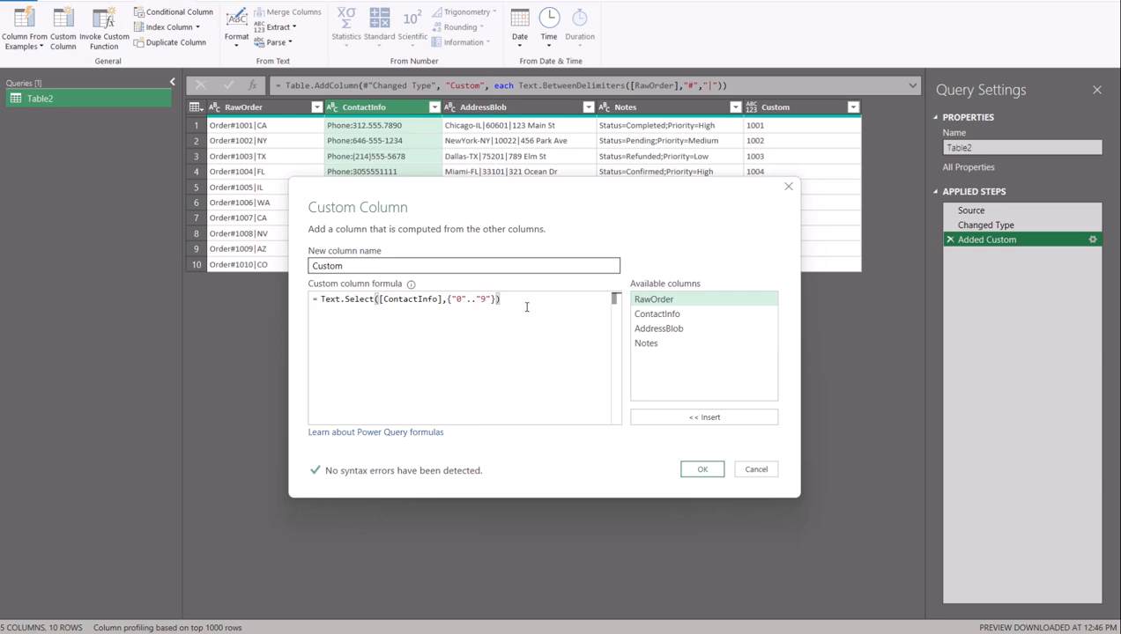
left_click(718, 473)
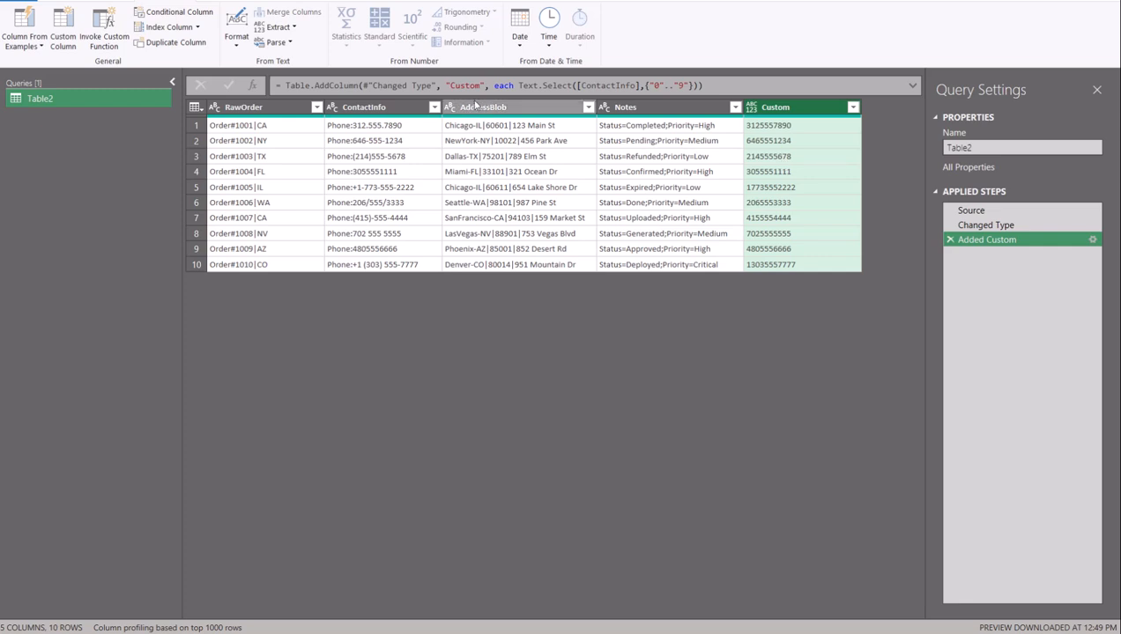
- Select the AddressBlob column, reopen the Added Custom step for editing, and clear its whole column formula
left_click(520, 106)
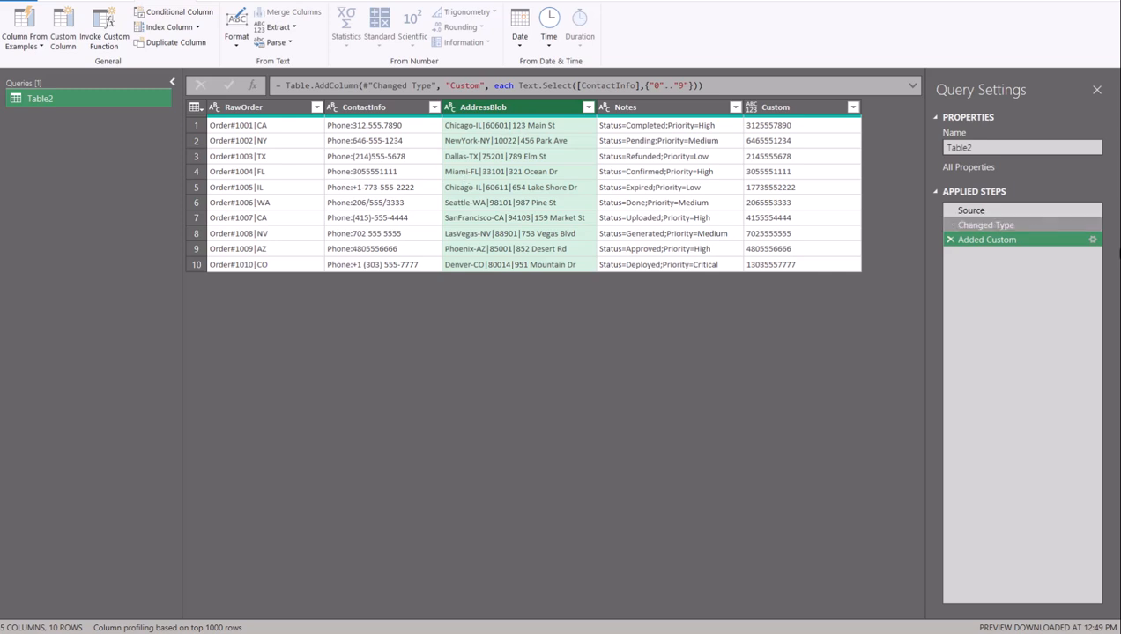
left_click(1093, 240)
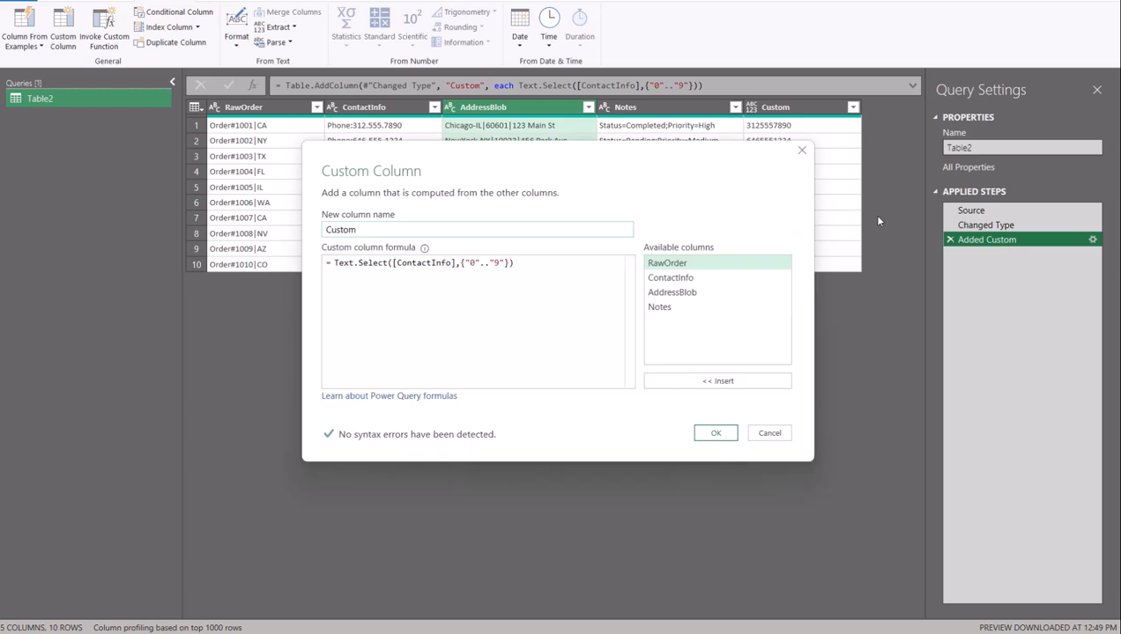
left_click_drag(515, 262, 334, 262)
key("BackSpace")
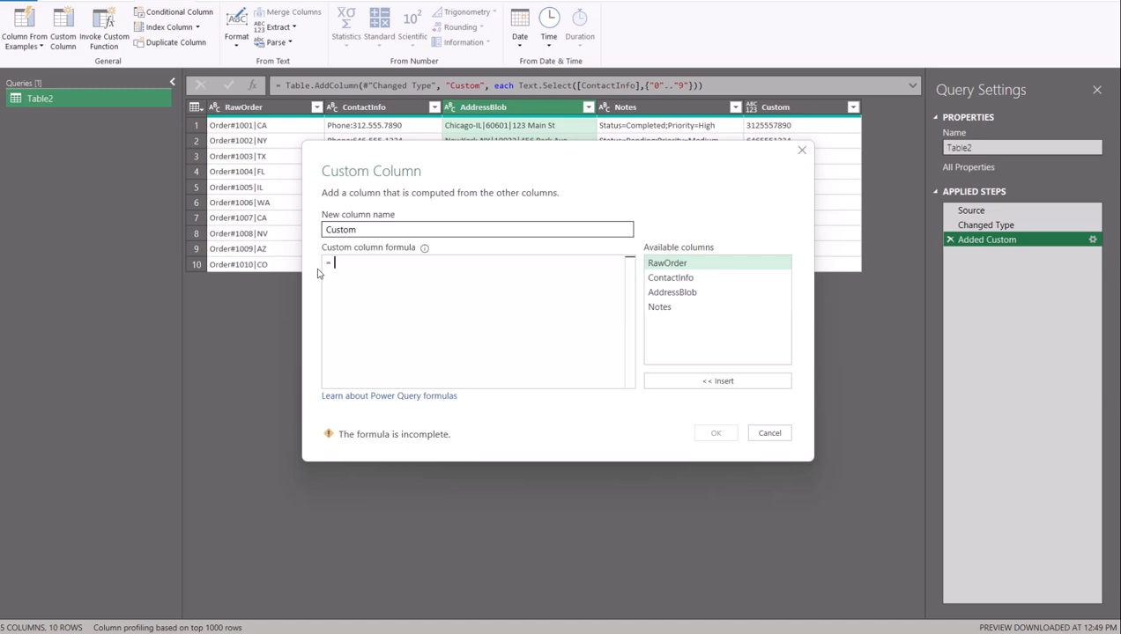
- Write a Text.Split function using the [AddressBlob] column as its first argument
type("Text.Split")
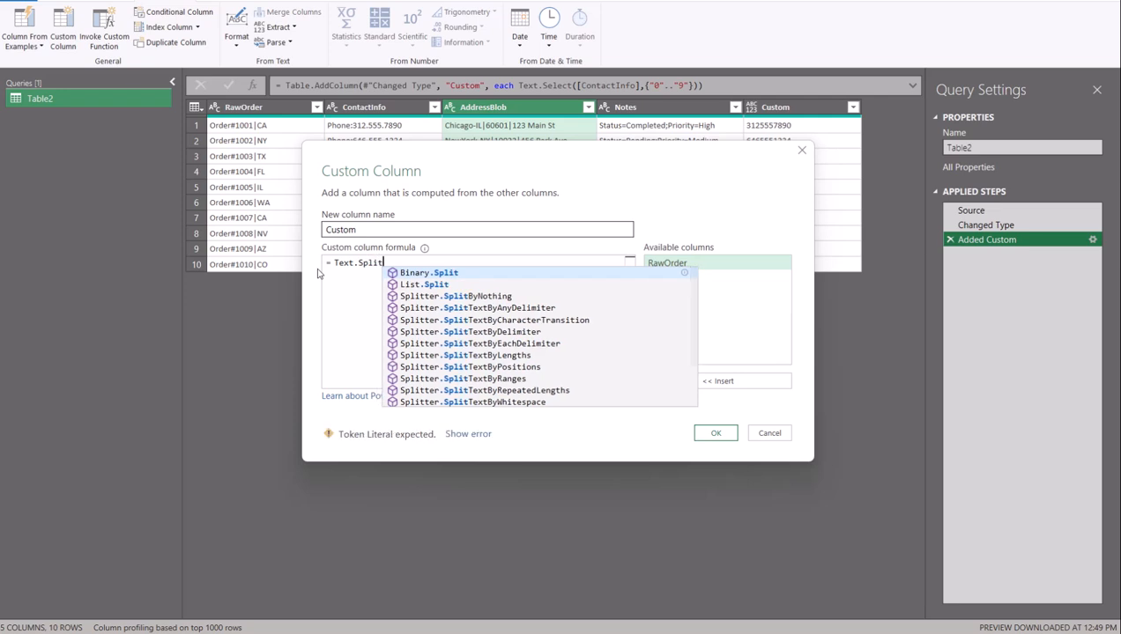
type("(")
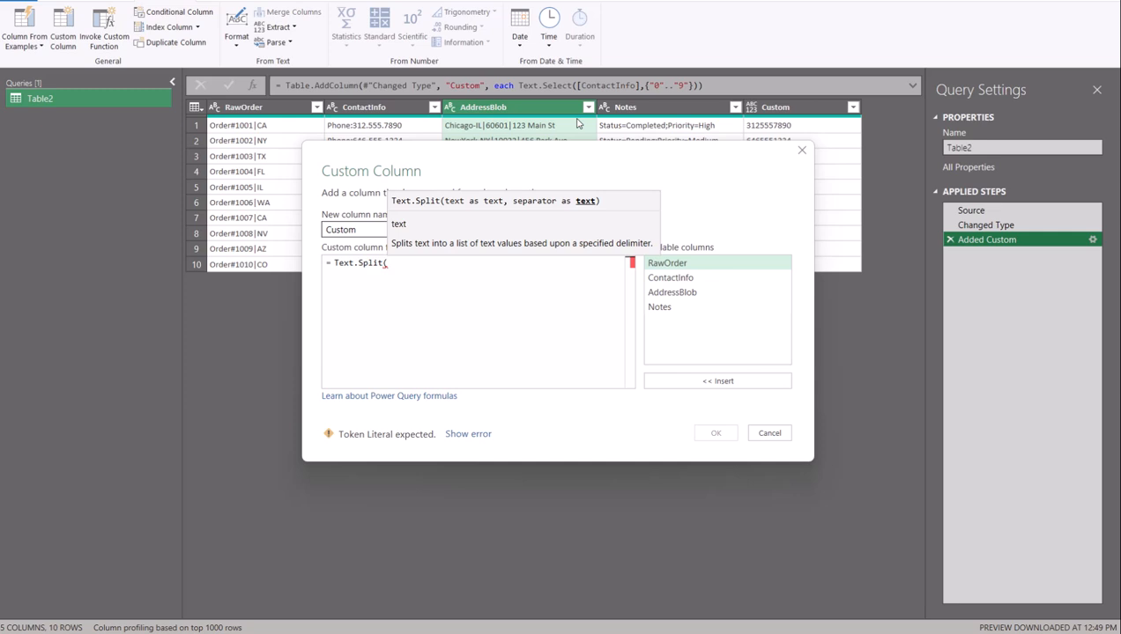
type("{")
key("BackSpace")
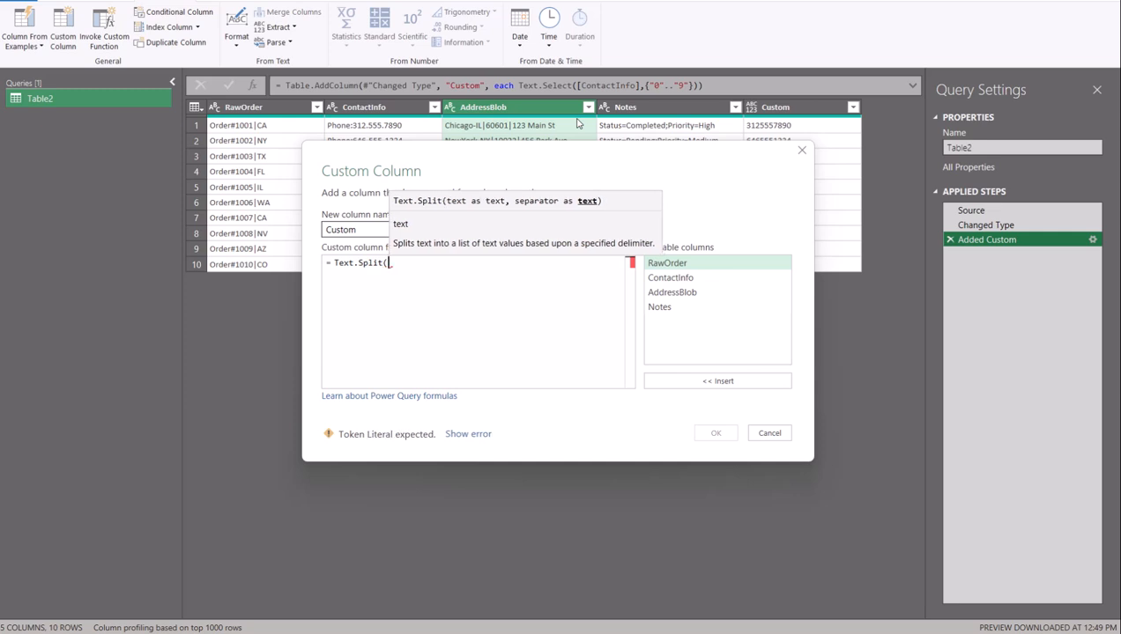
type("[")
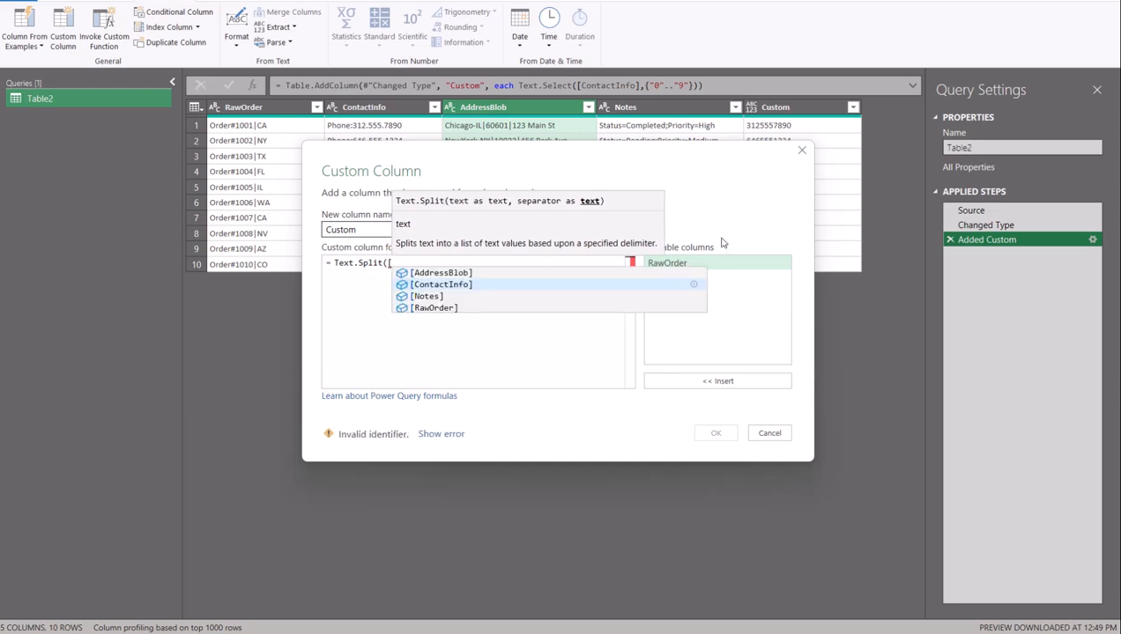
left_click(467, 274)
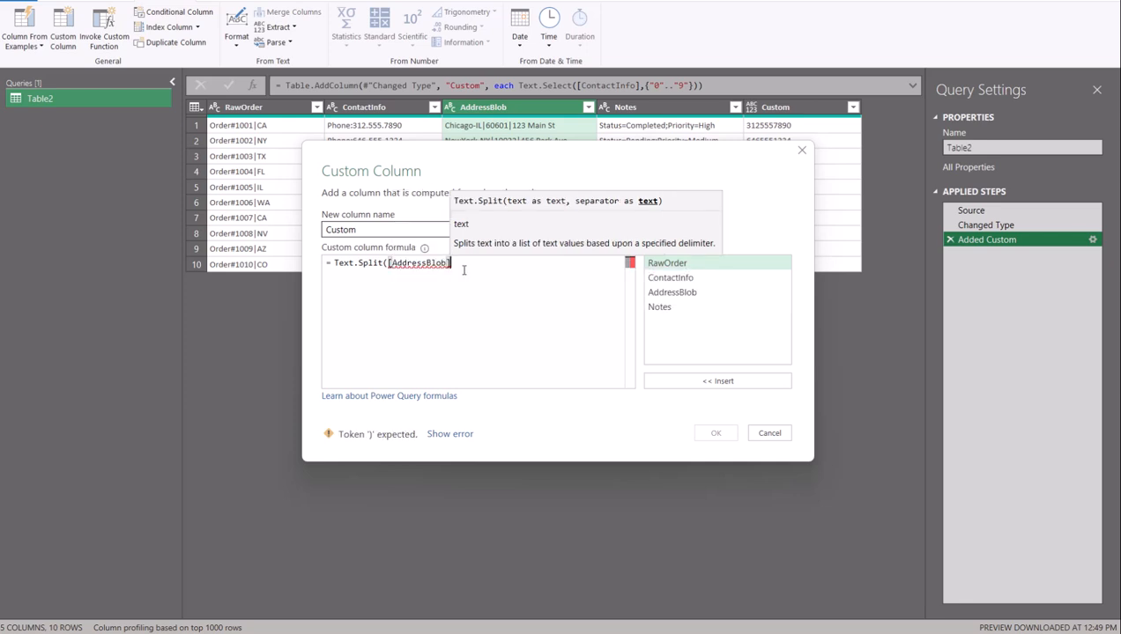
- Set "|" as the Text.Split separator, apply the closed formula, and preview the list in the first row of the Custom column
type(",")
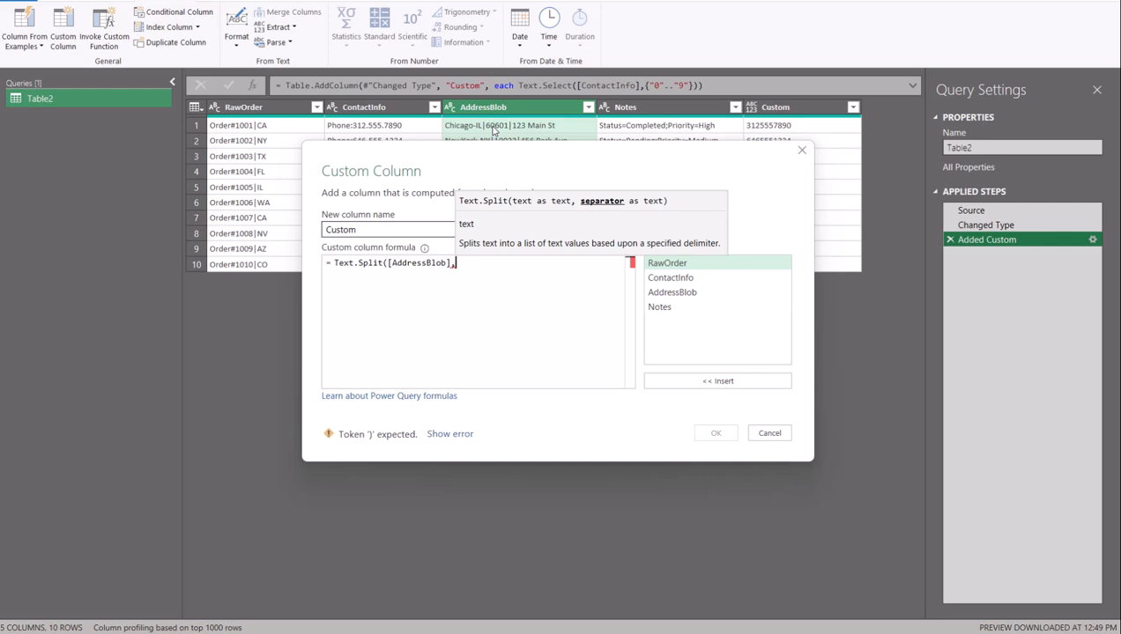
type("\"|\"")
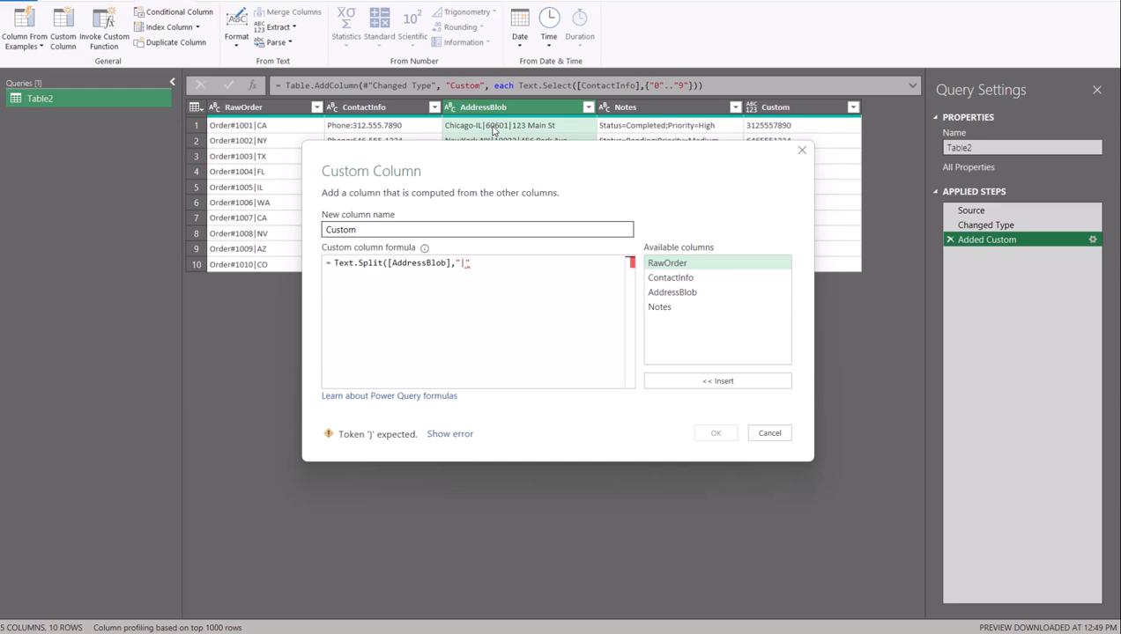
type(")")
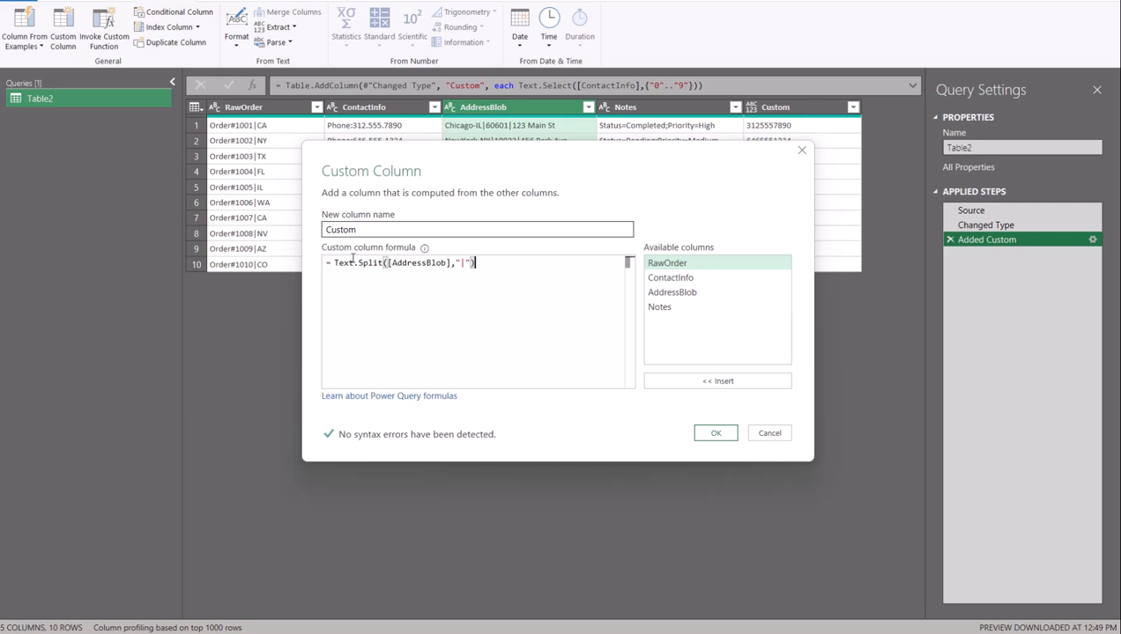
left_click(385, 262)
left_click(715, 433)
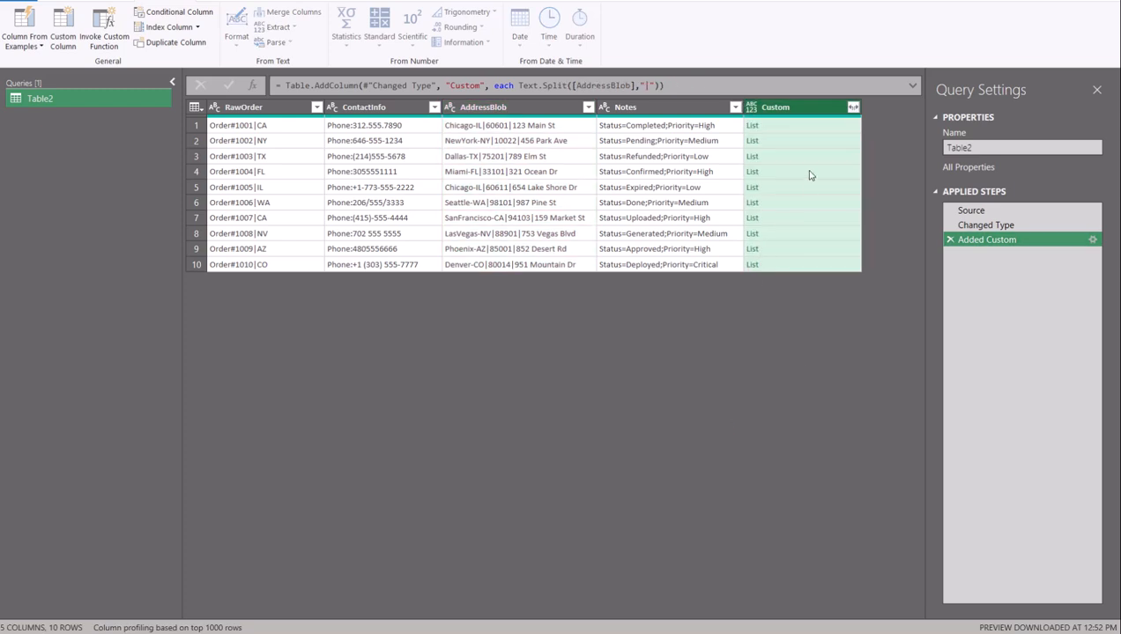
left_click(837, 128)
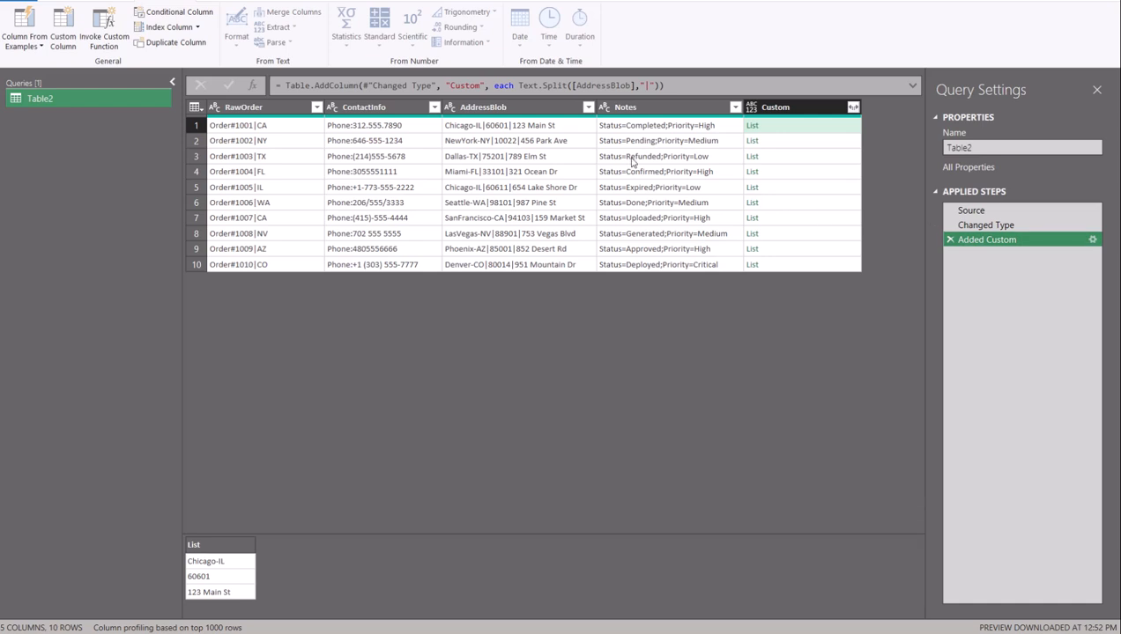
- Reopen the Added Custom step, append the index {1} after the Text.Split function, and apply the change
left_click(1093, 240)
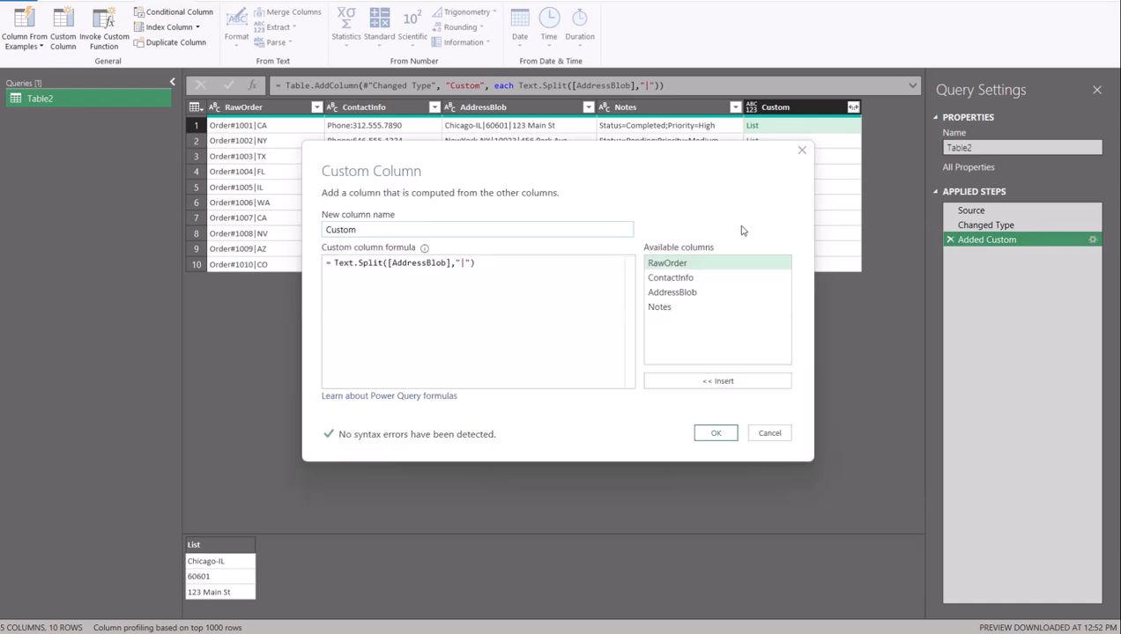
left_click(493, 267)
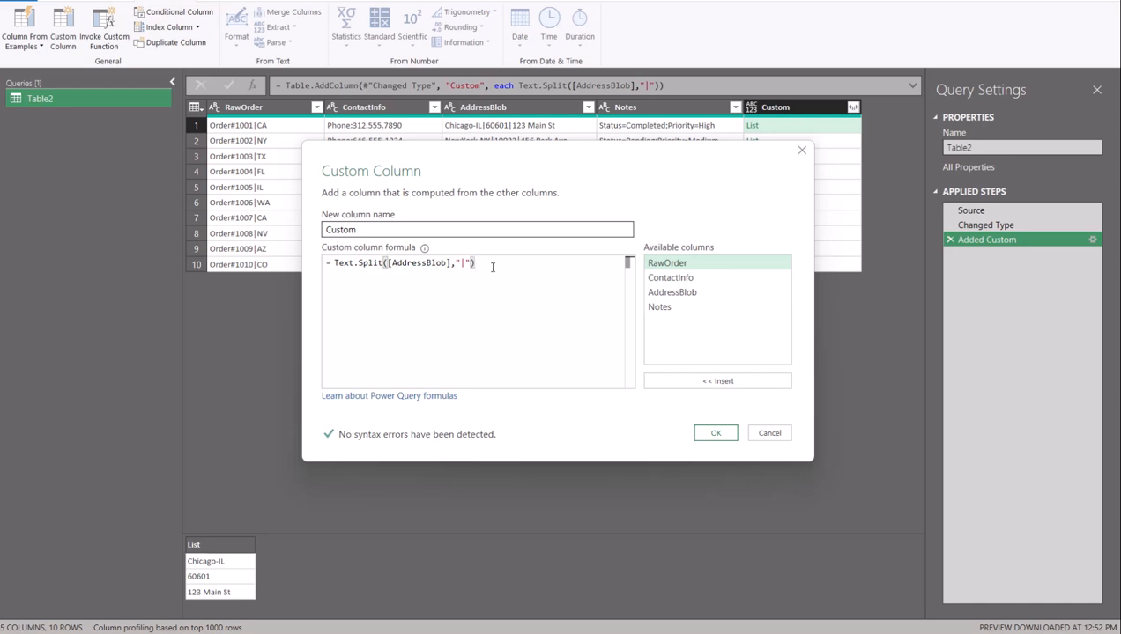
type("{")
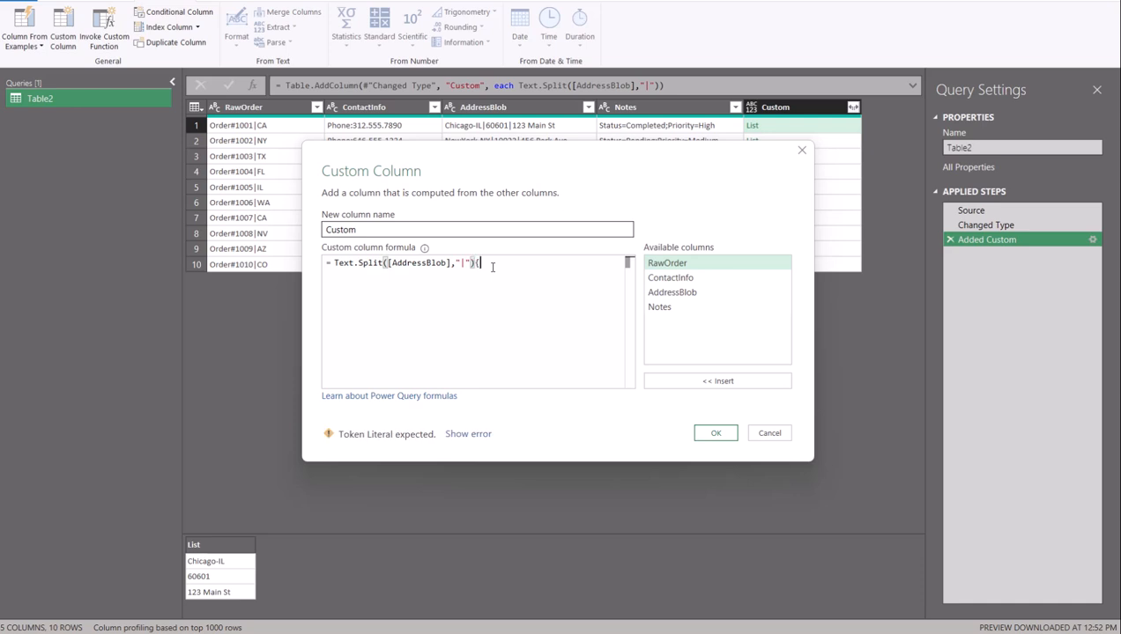
type("1}")
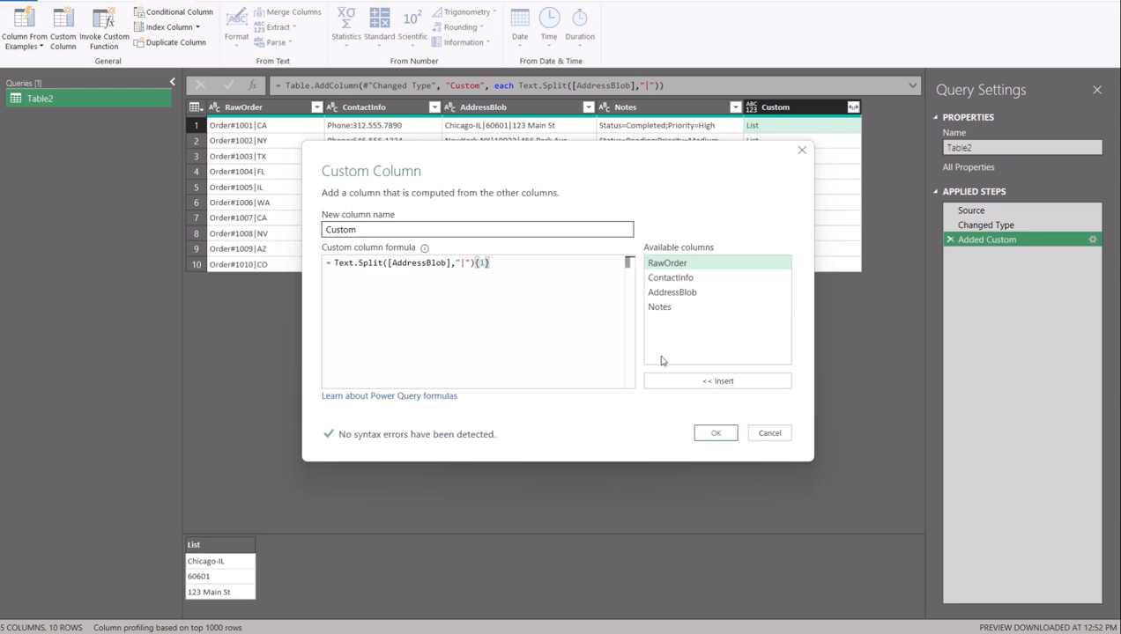
left_click(714, 430)
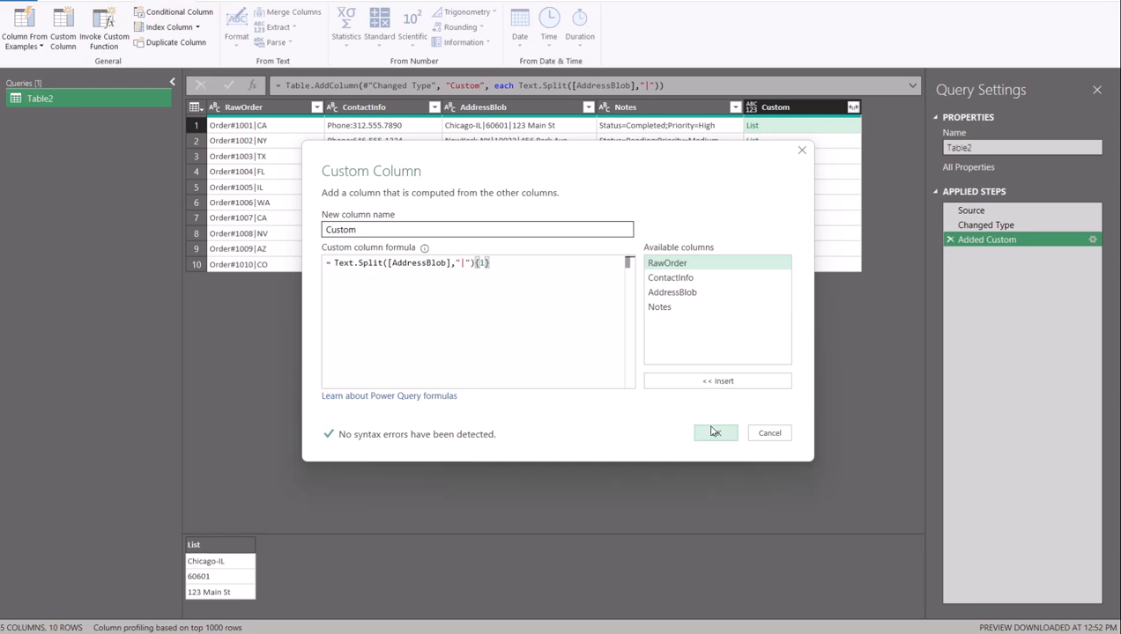
left_click(713, 432)
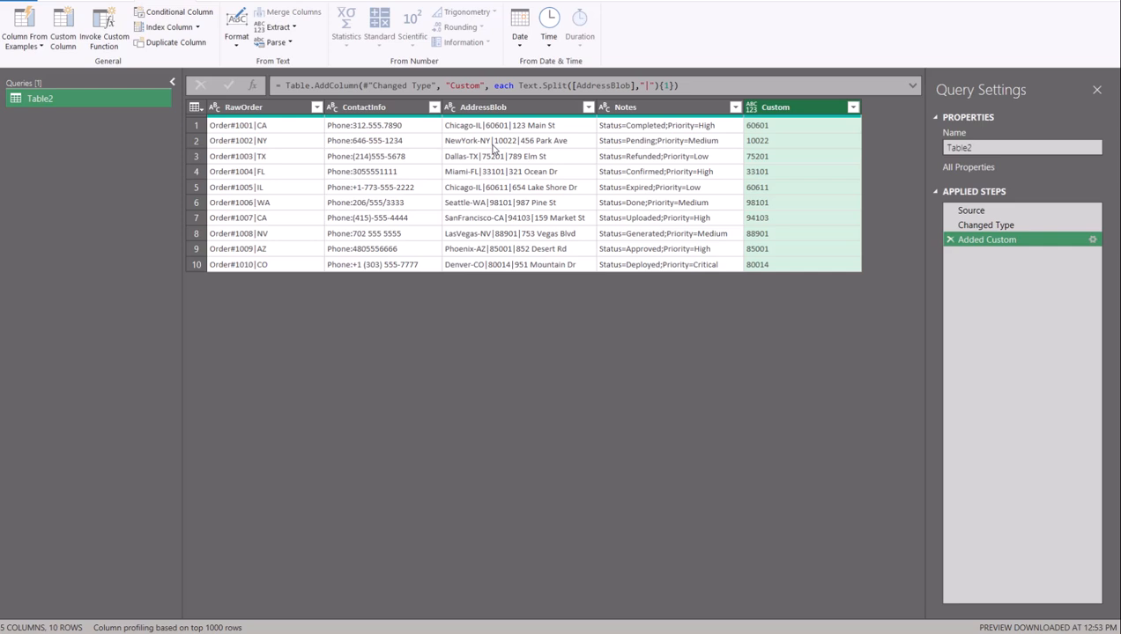
- Select the Notes column, reopen the Added Custom step, and replace its whole formula with the Text.BetweenDelimiters function name
left_click(679, 107)
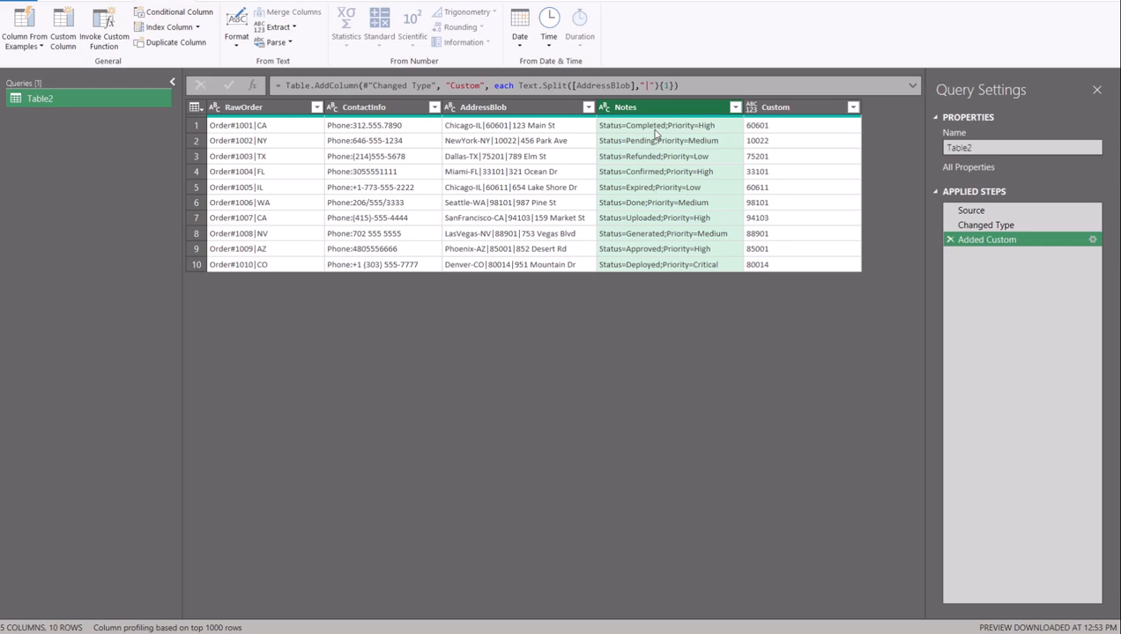
left_click(1093, 242)
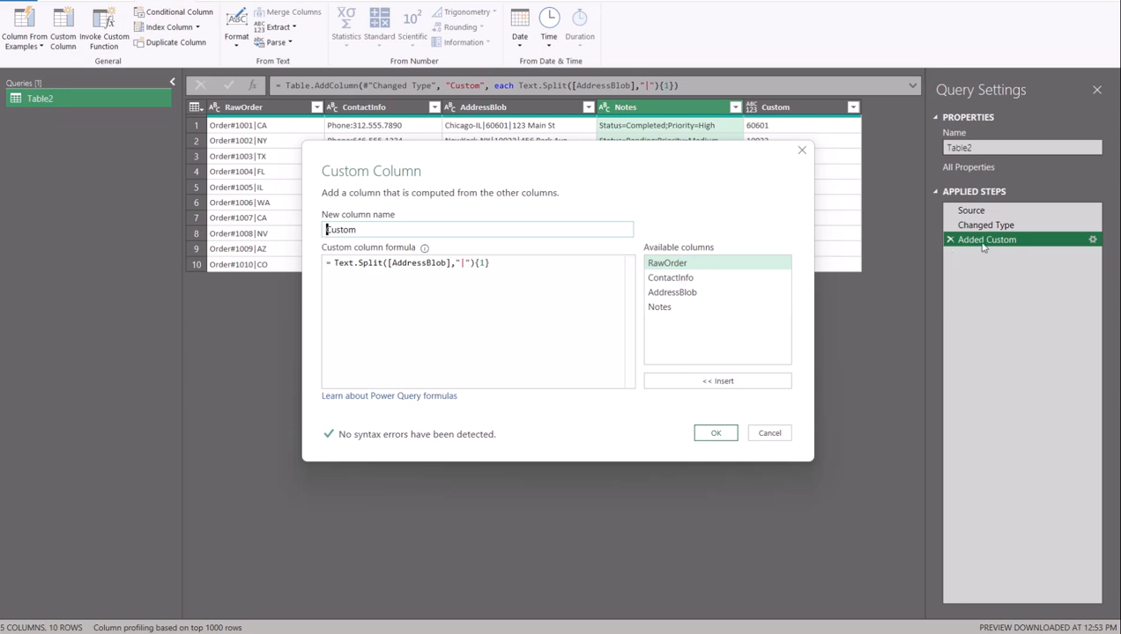
left_click(495, 263)
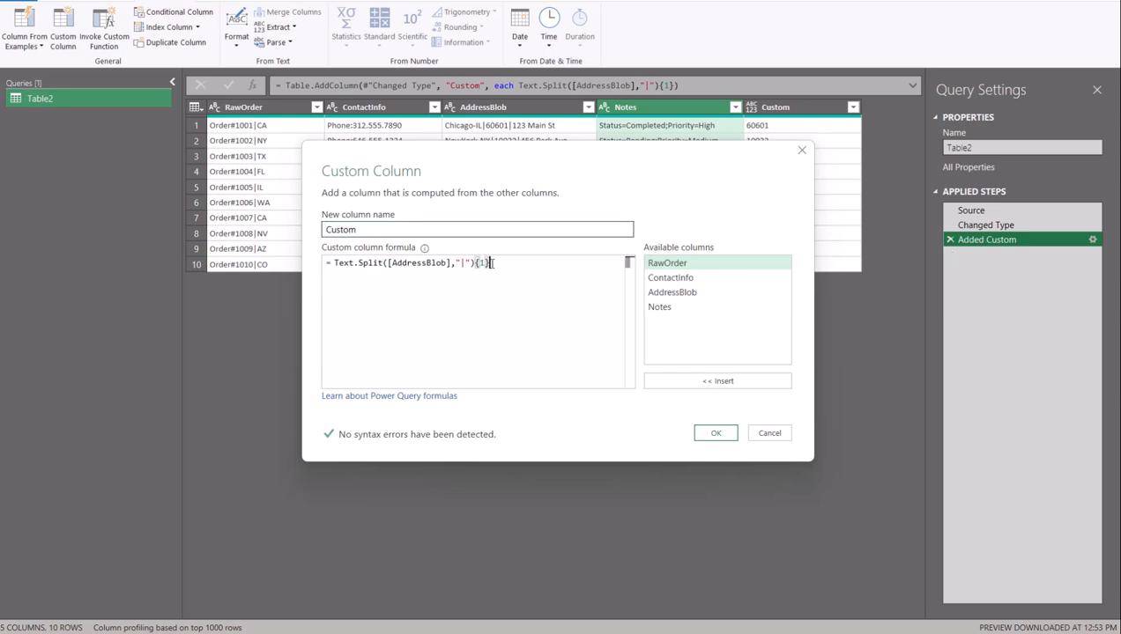
left_click_drag(492, 263, 334, 262)
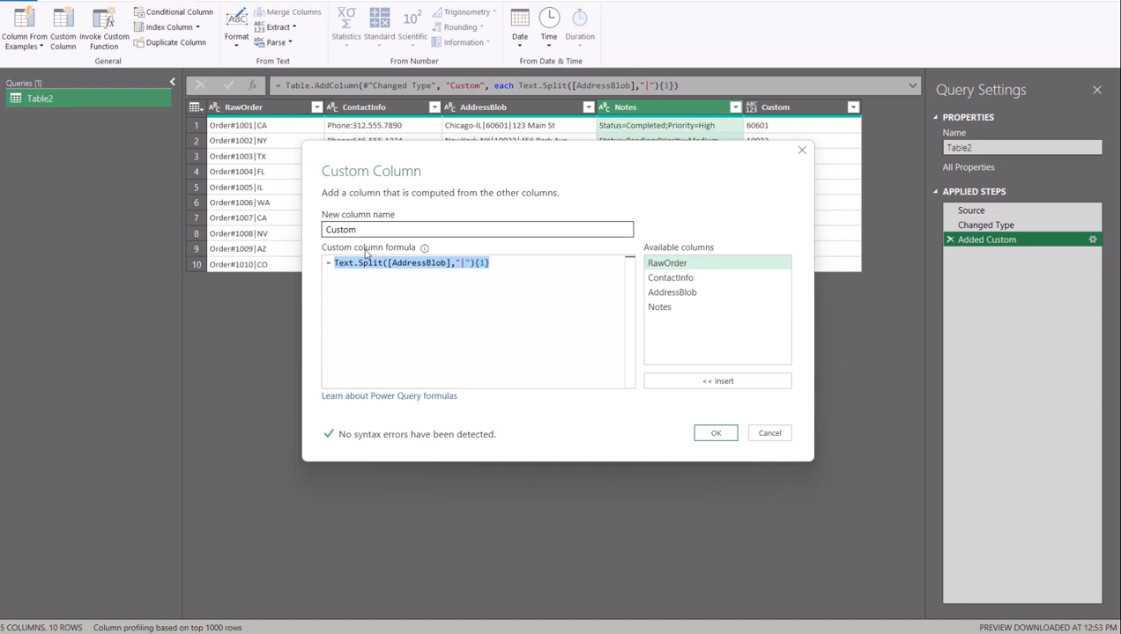
type("Text.")
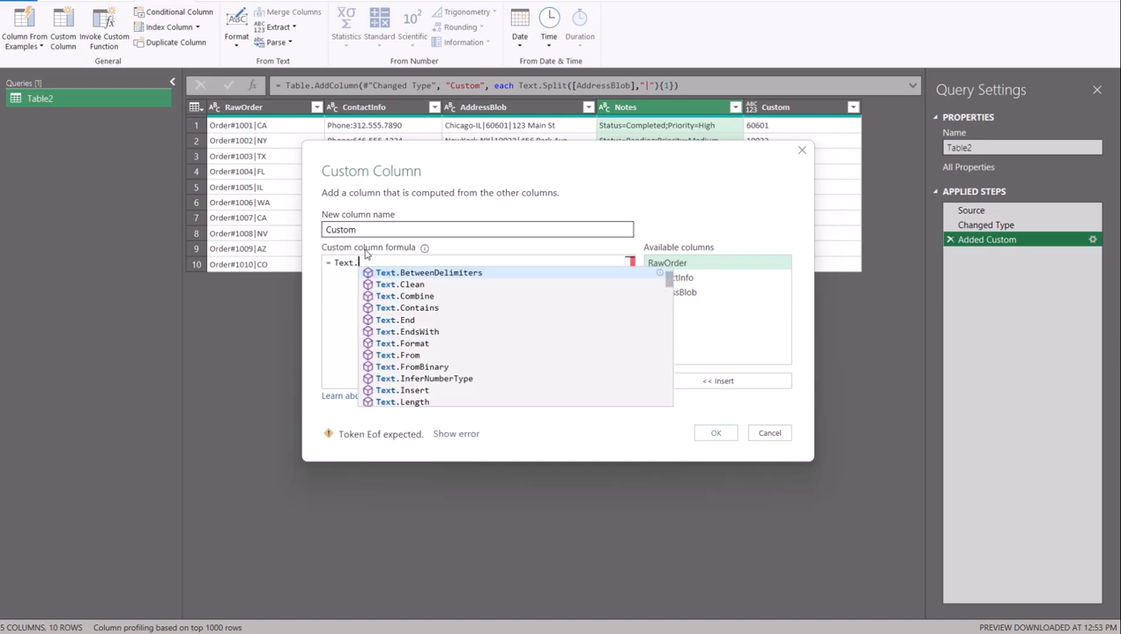
key("Tab")
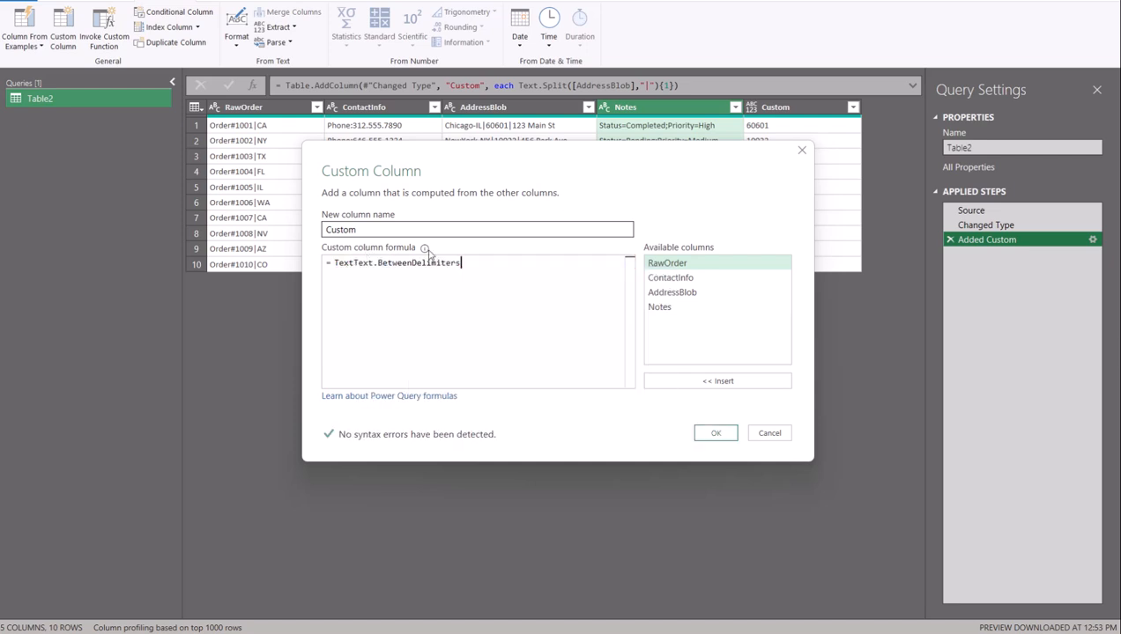
left_click(351, 261)
key("BackSpace")
key("BackSpace")
key("BackSpace")
key("BackSpace")
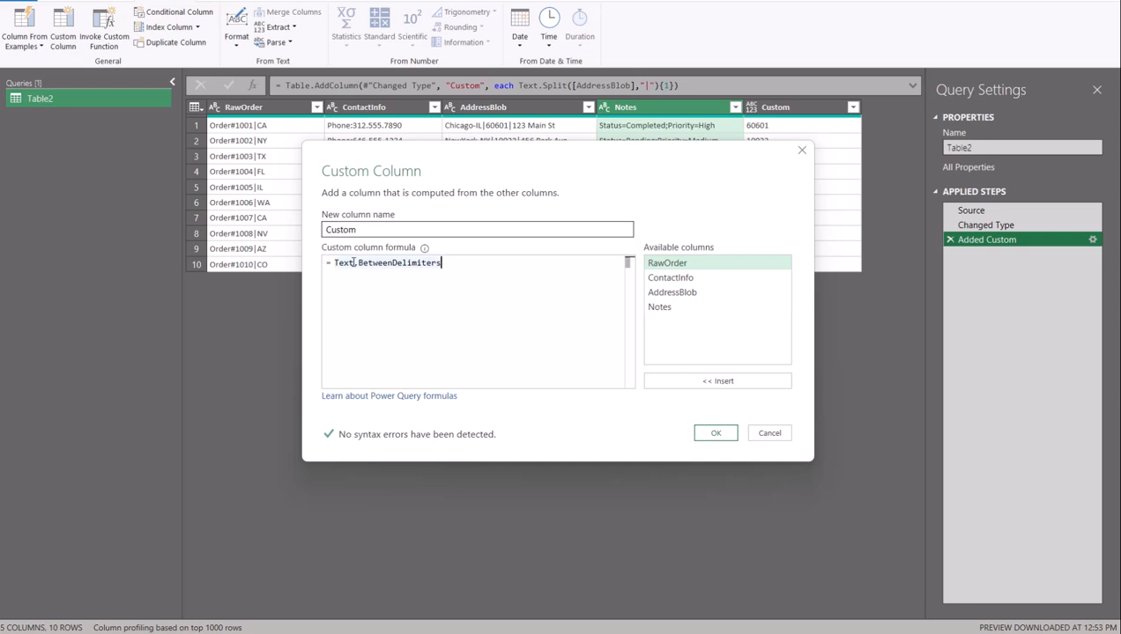
- Open the argument list of Text.BetweenDelimiters and enter the [Notes] column as its first argument
type("(")
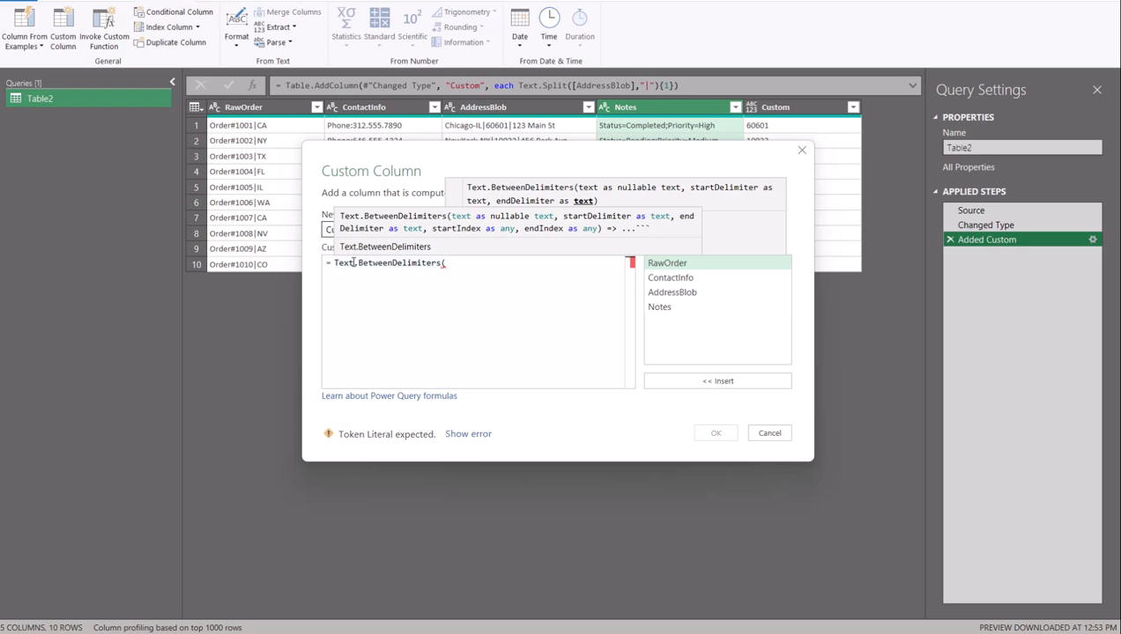
type("[")
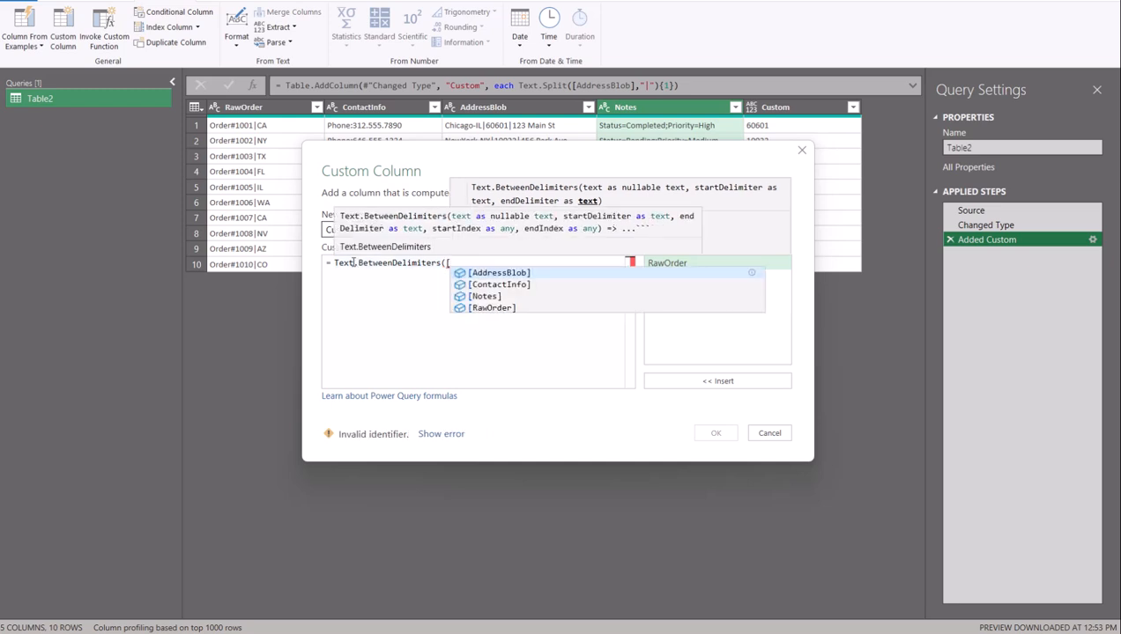
type("N")
key("Tab")
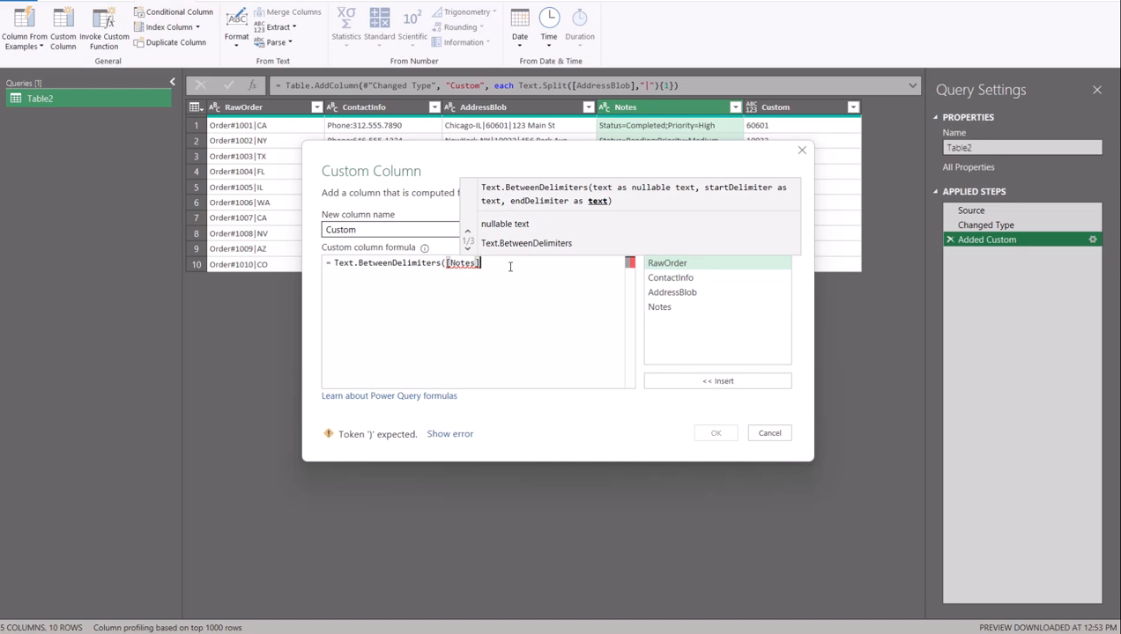
- Enter "Statu=" as the start delimiter of Text.BetweenDelimiters, following the [Notes] argument
type(",")
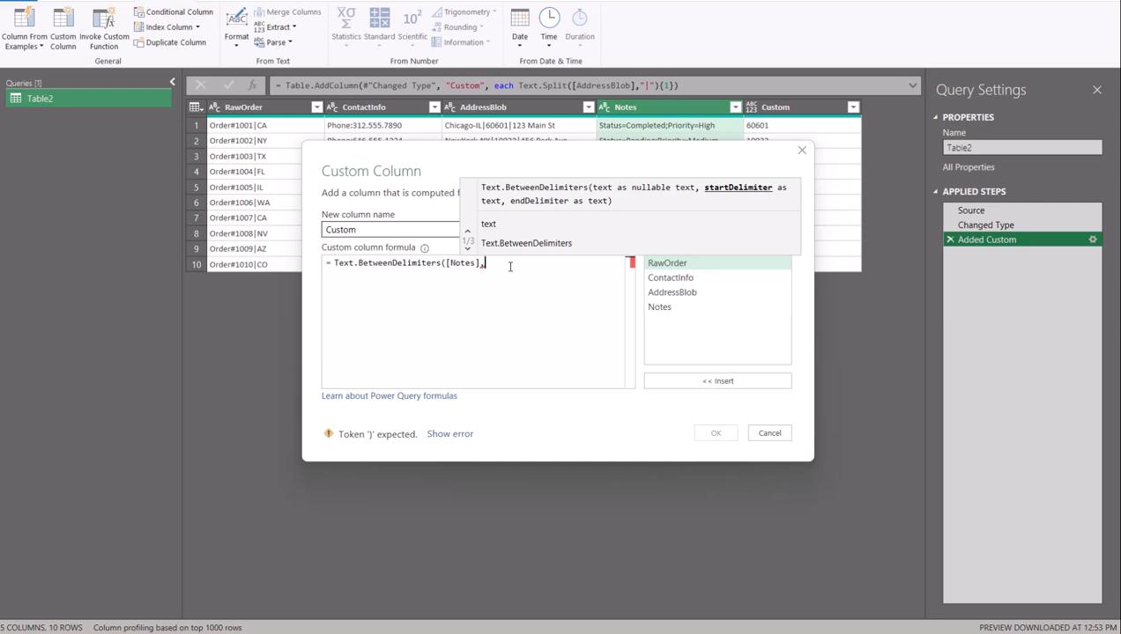
type("\"")
type("Statu")
type("s=")
left_click(558, 265)
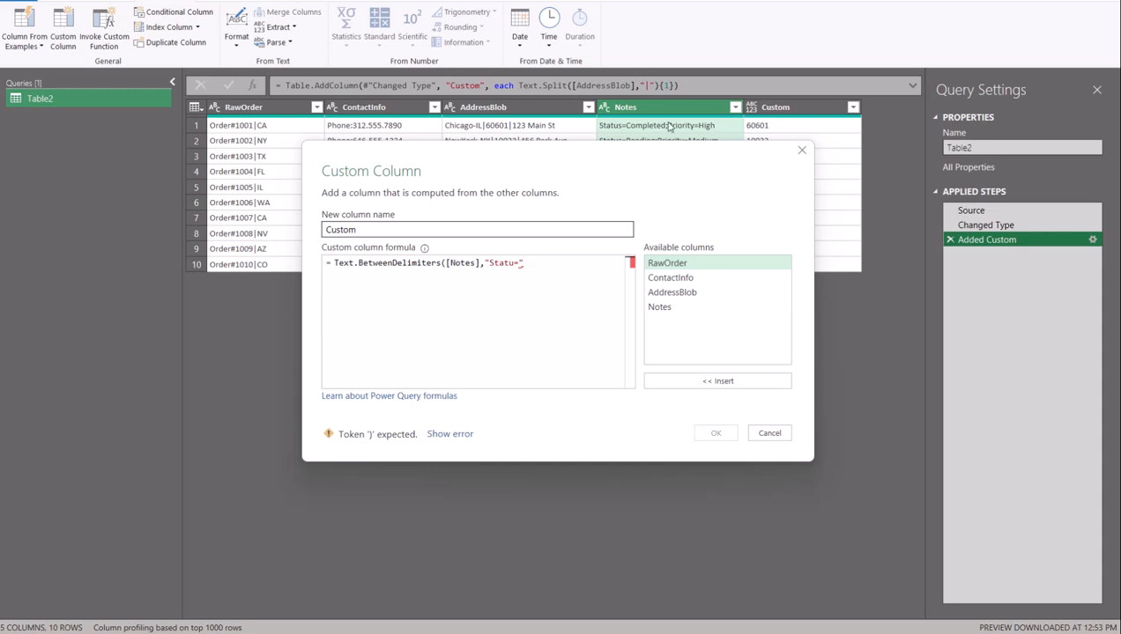
- Set ";" as the end delimiter, close the Text.BetweenDelimiters formula, and apply it to the Custom column
type(",")
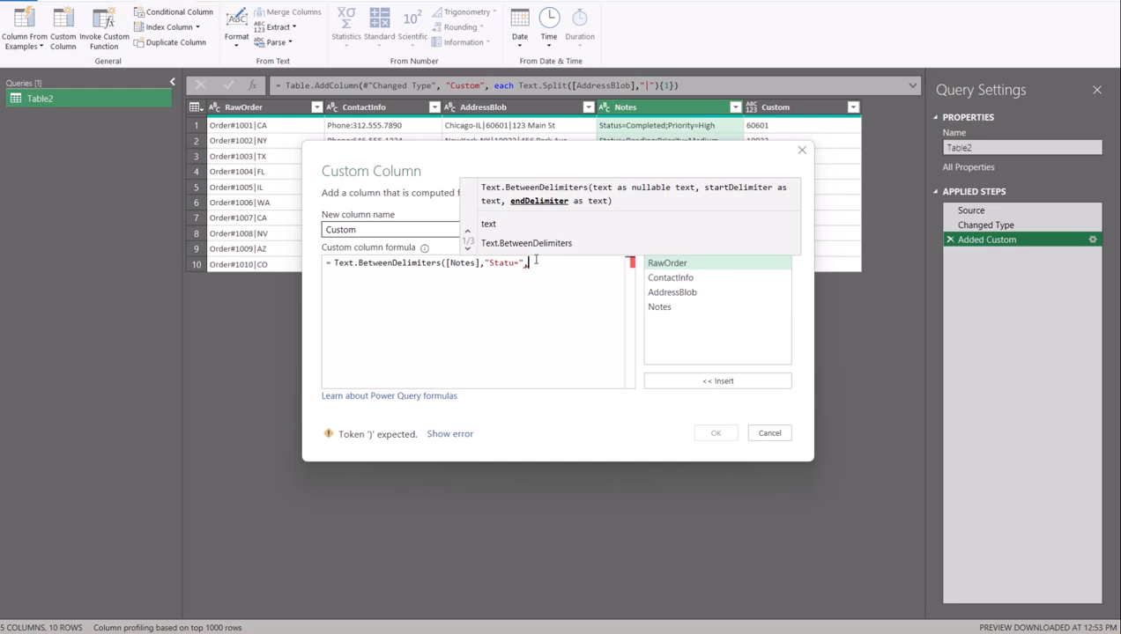
type("\";")
type(")")
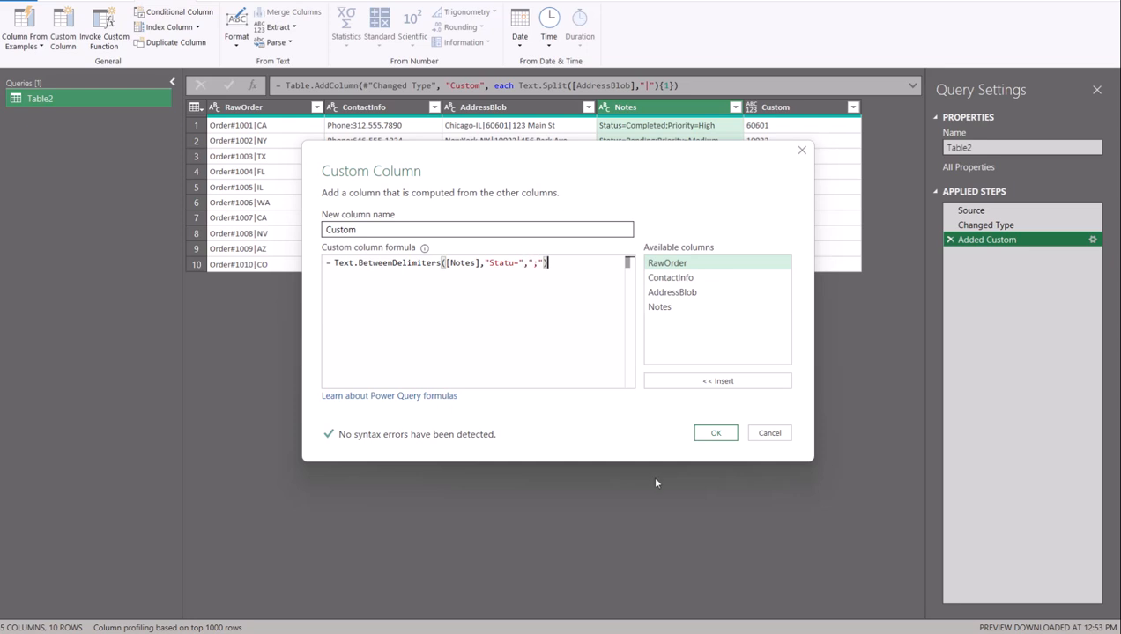
left_click(716, 433)
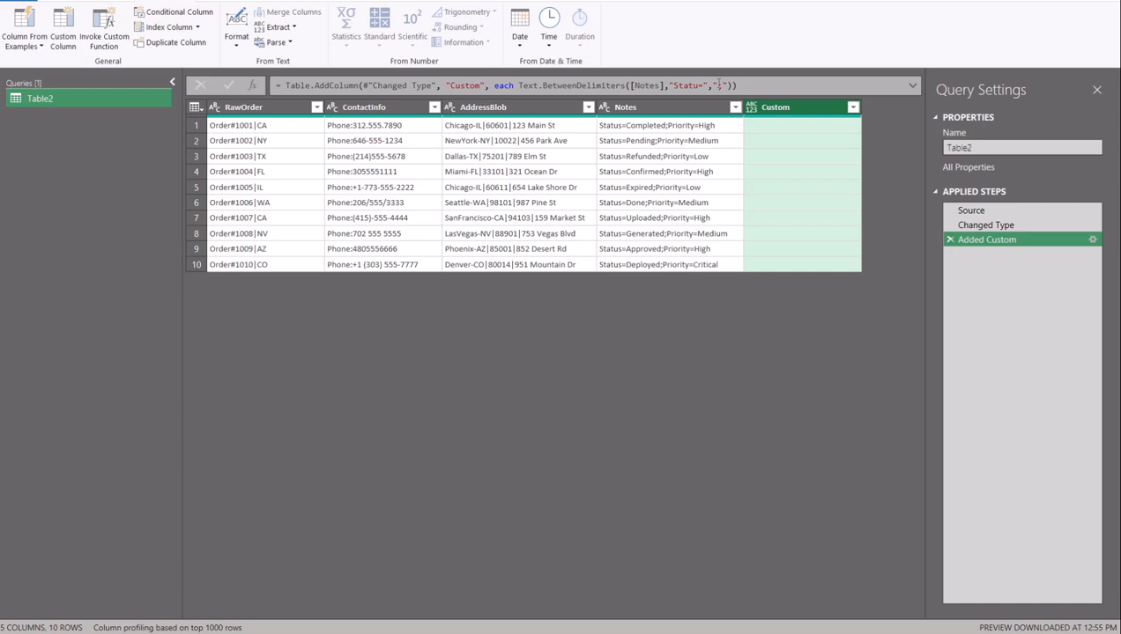
- Reopen the Added Custom step, correct the start delimiter to "Status=", and apply the change
left_click(1092, 240)
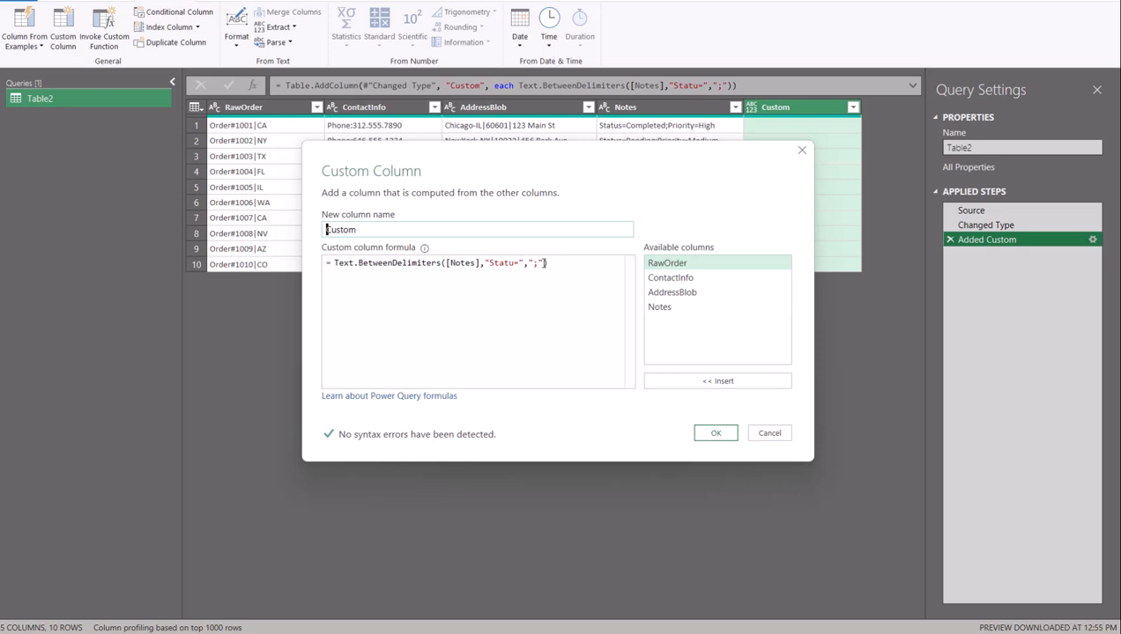
left_click(550, 263)
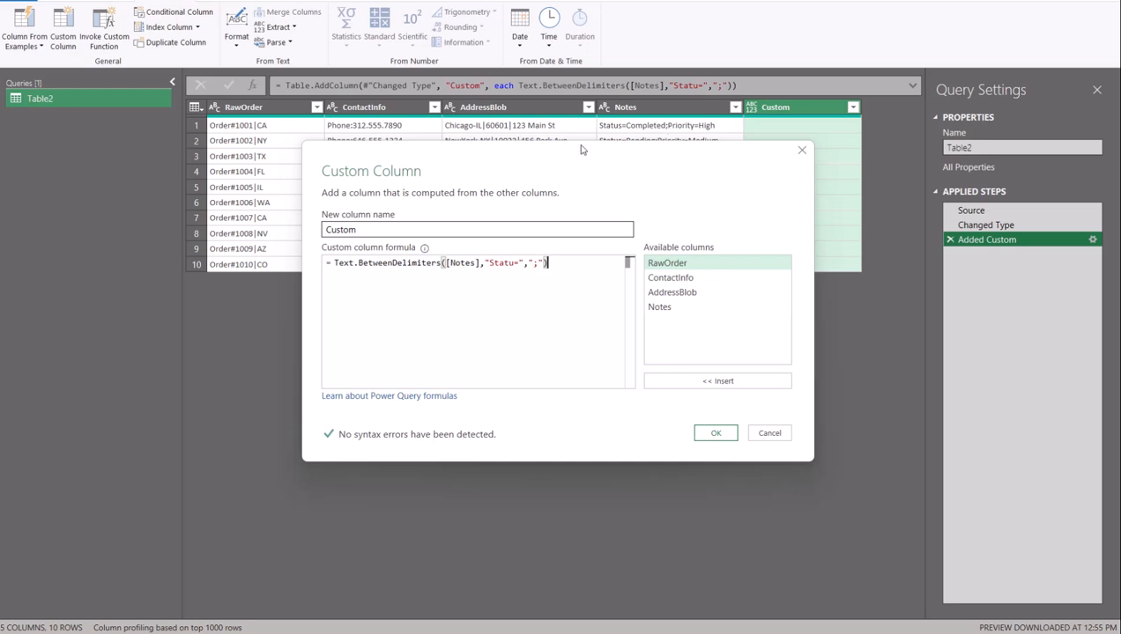
left_click(518, 263)
type("s")
left_click(713, 432)
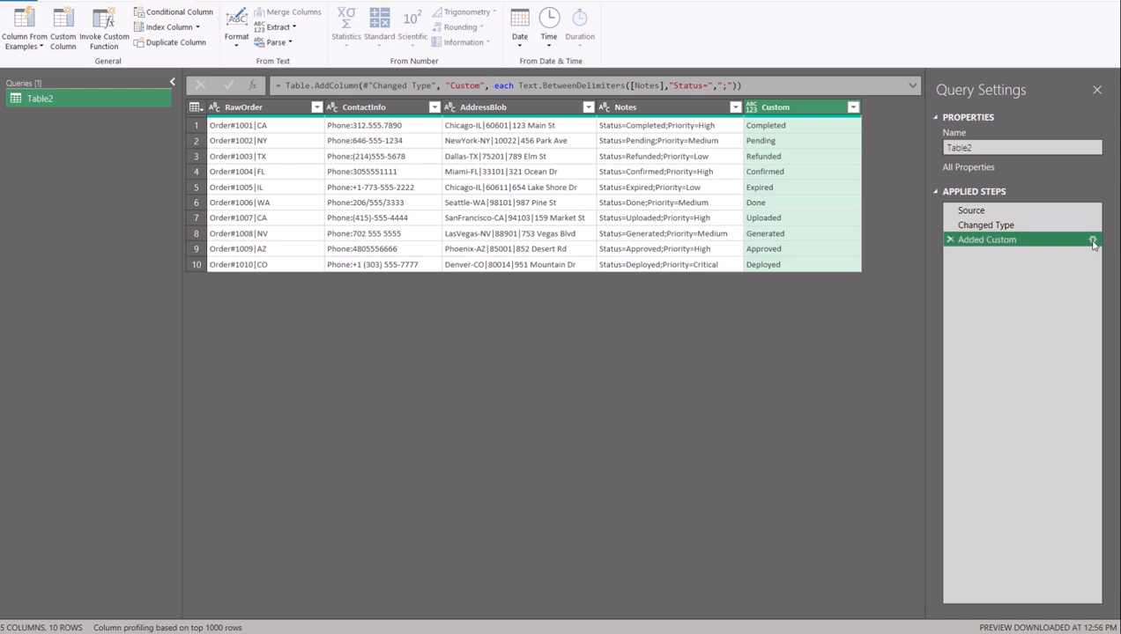
- Reopen the Added Custom step and replace the Text.BetweenDelimiters function name with Text.AfterDelimiter, keeping its arguments
left_click(1092, 240)
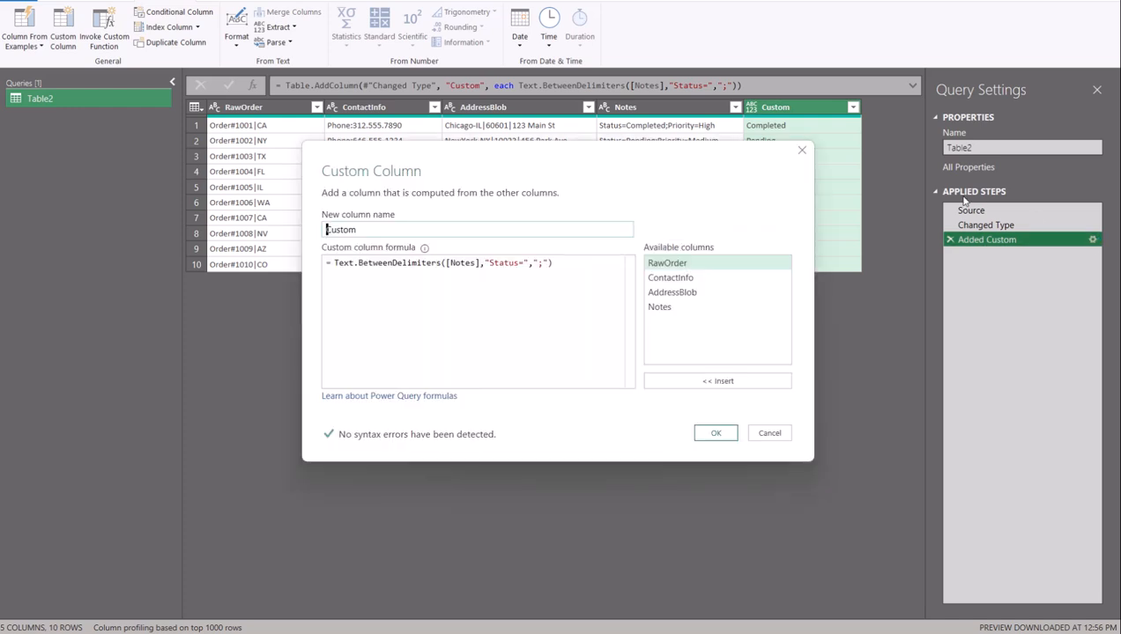
left_click(564, 265)
left_click(446, 263)
key("Left")
key("BackSpace")
key("BackSpace")
key("BackSpace")
key("BackSpace")
key("BackSpace")
key("BackSpace")
key("BackSpace")
key("BackSpace")
key("BackSpace")
key("BackSpace")
key("BackSpace")
key("BackSpace")
key("BackSpace")
key("BackSpace")
key("BackSpace")
key("BackSpace")
key("BackSpace")
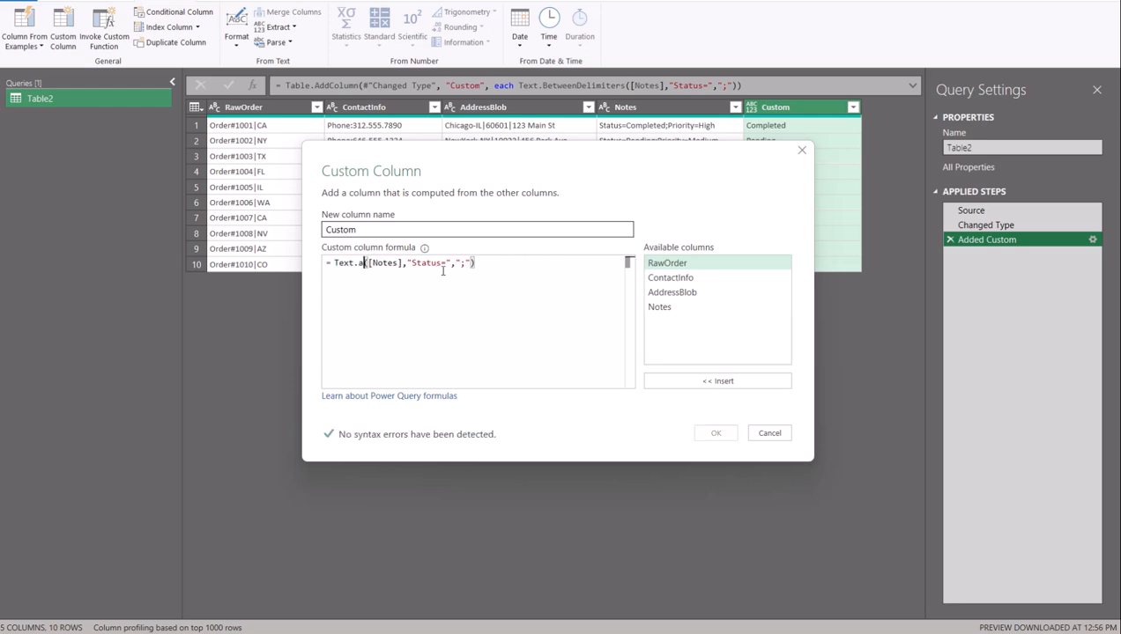
type("a")
key("BackSpace")
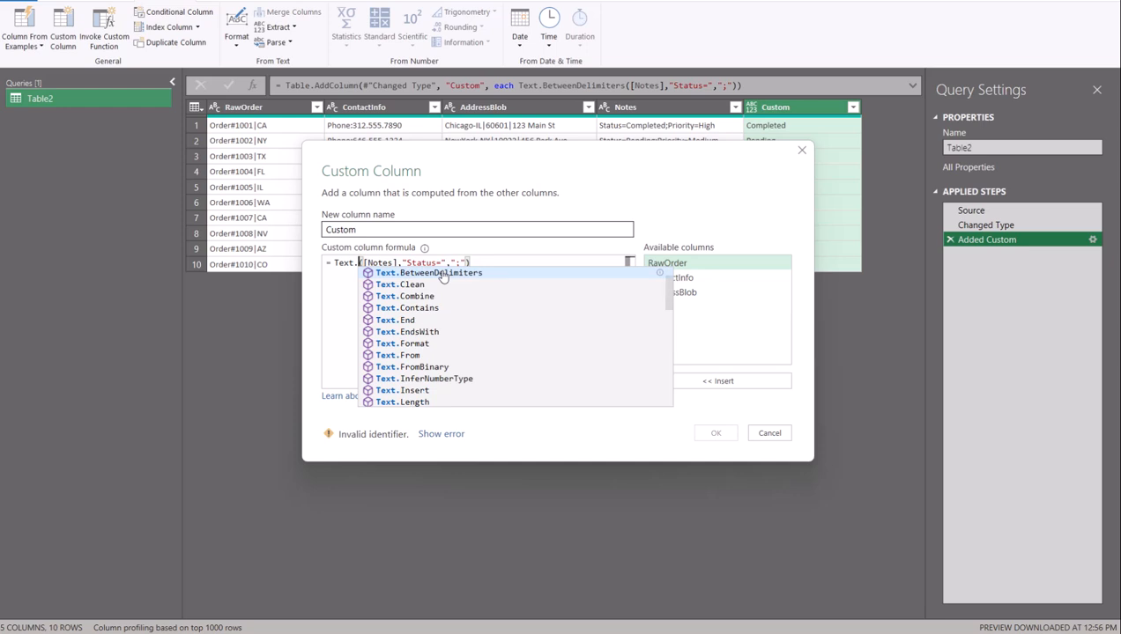
type("A")
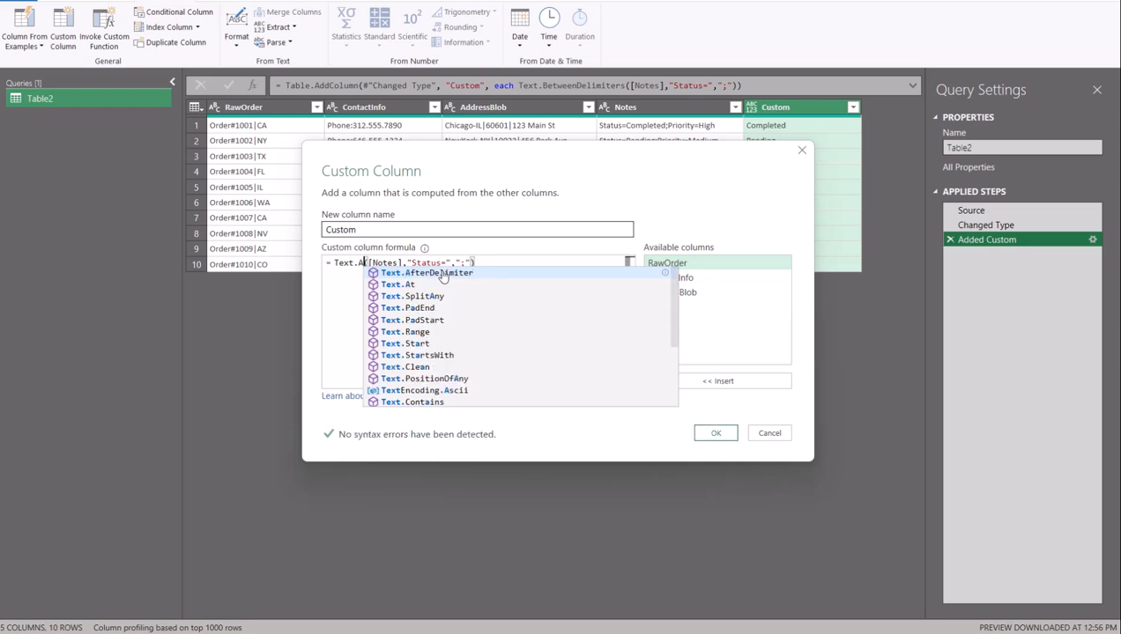
left_click(443, 273)
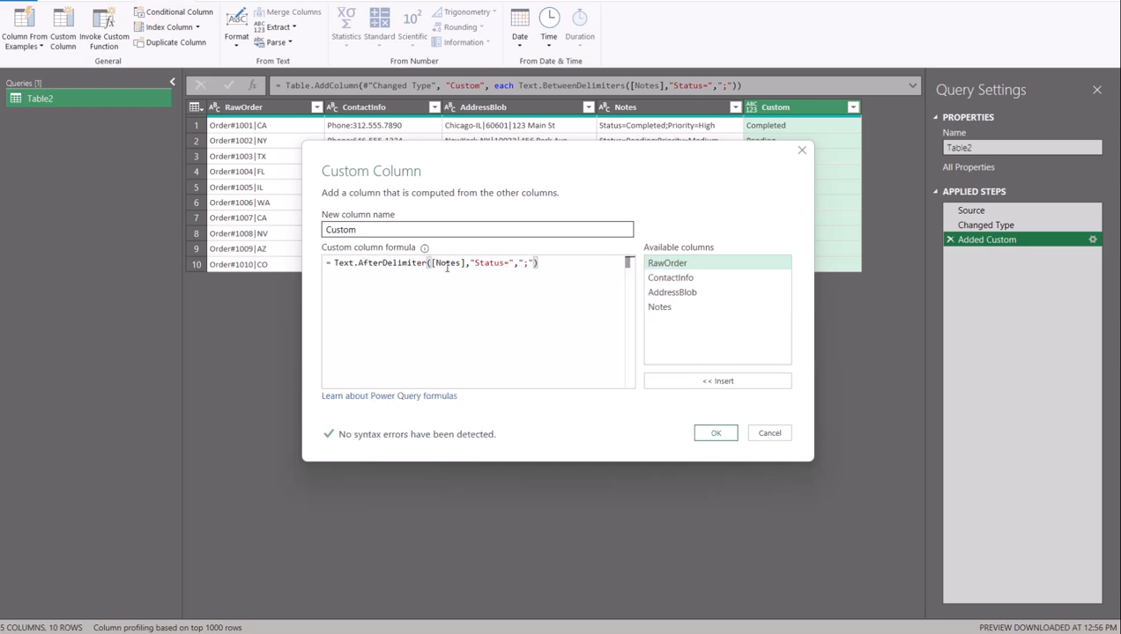
- Replace the delimiter word in the Text.AfterDelimiter formula so that the second argument reads "Priorioty="
left_click(505, 262)
key("BackSpace")
key("BackSpace")
key("BackSpace")
key("BackSpace")
key("BackSpace")
key("BackSpace")
type("Prior")
type("iuty")
key("Left")
key("Left")
key("BackSpace")
type("o")
- Remove the ";" argument and its comma from Text.AfterDelimiter, leaving only the [Notes] column and one delimiter
left_click(550, 264)
key("BackSpace")
key("BackSpace")
key("BackSpace")
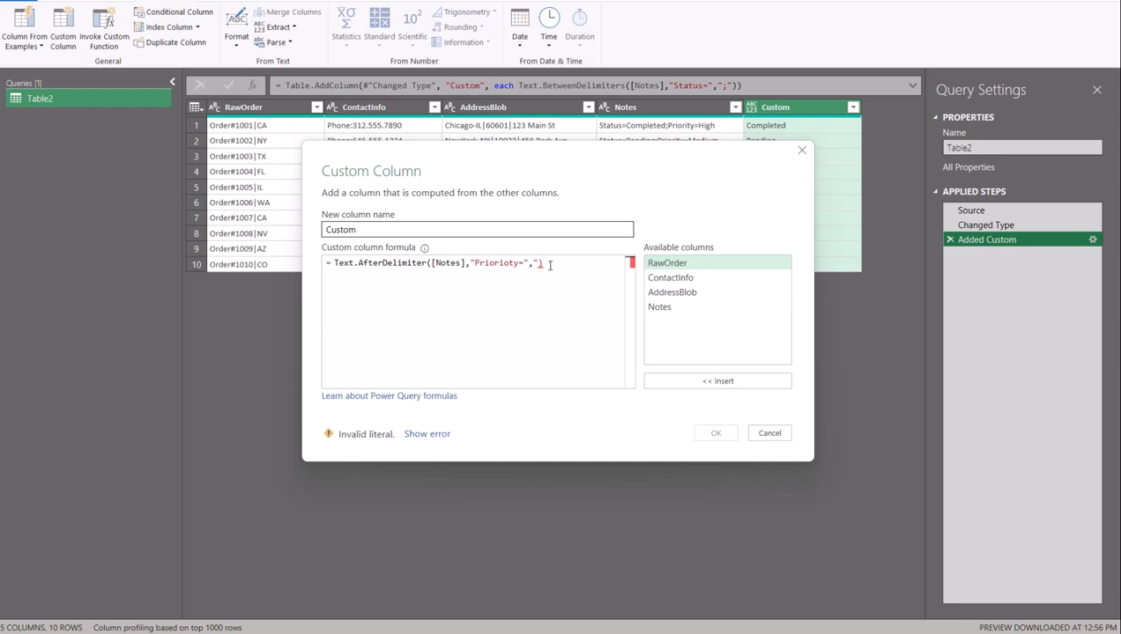
key("BackSpace")
key("BackSpace")
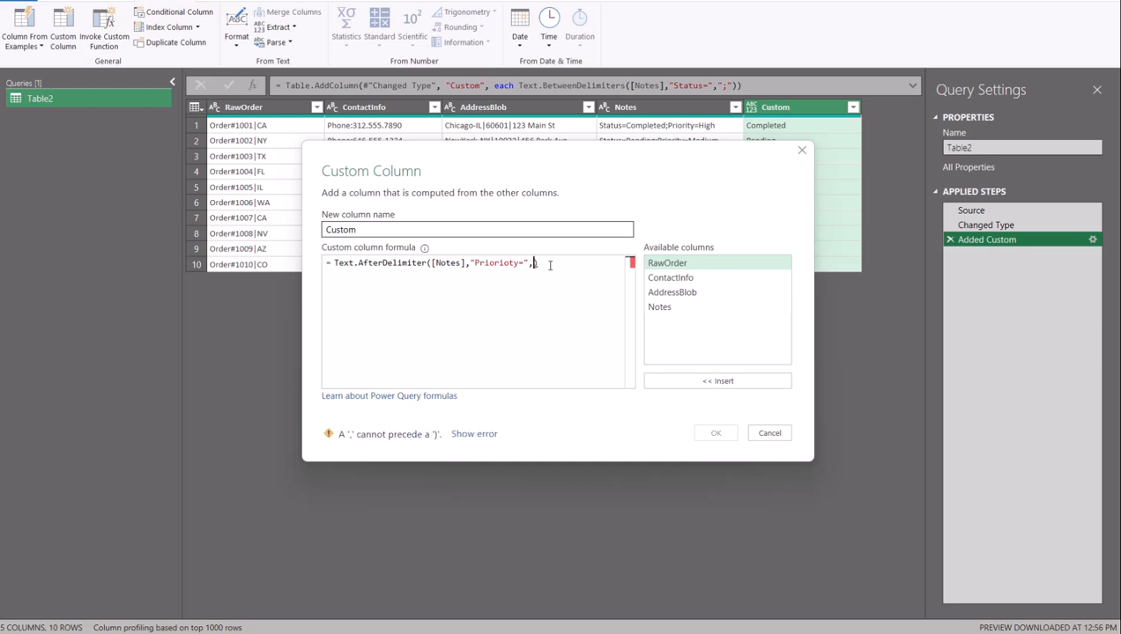
left_click(550, 264)
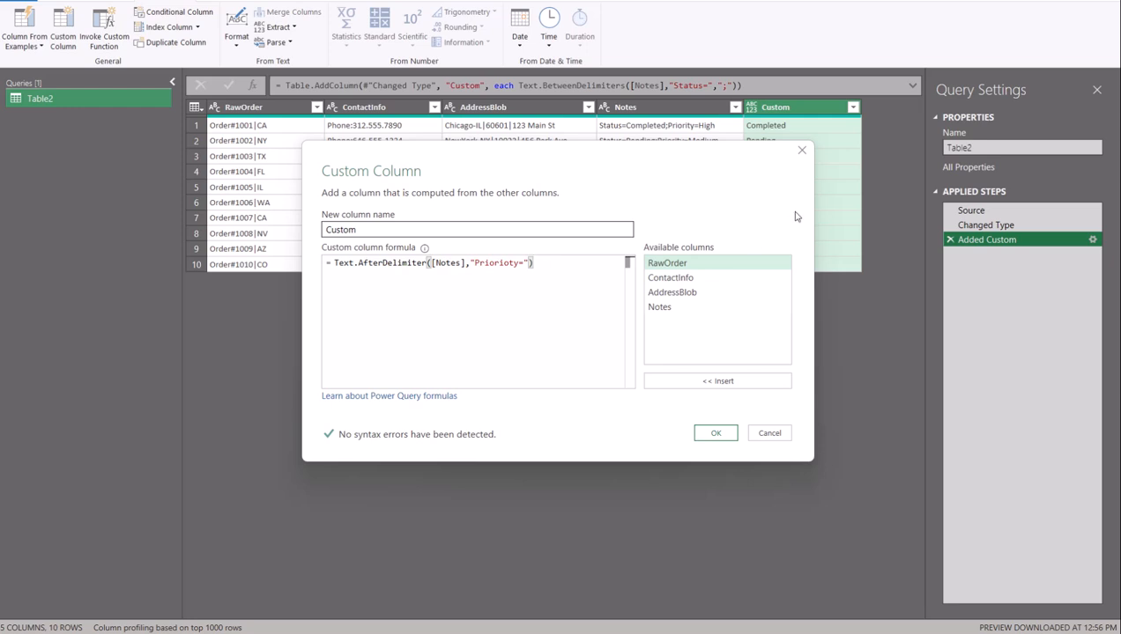
- Move the Custom Column dialog off the upper table rows, correct the delimiter to "Priority=", and apply the formula
left_click_drag(700, 167, 710, 208)
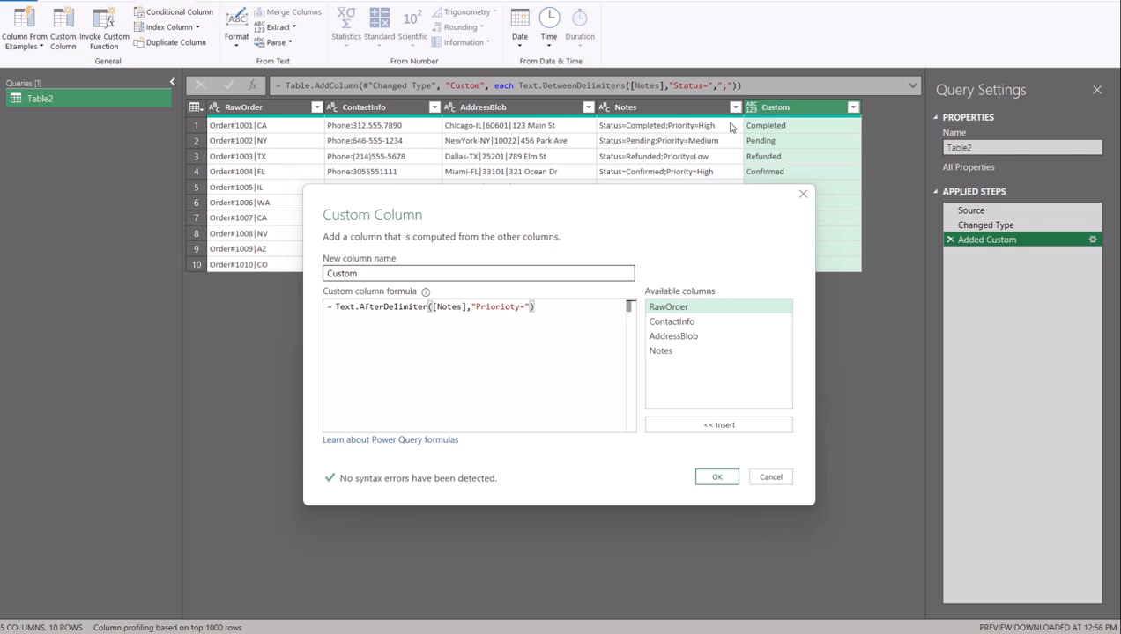
left_click(506, 323)
key("BackSpace")
left_click(541, 307)
left_click(717, 478)
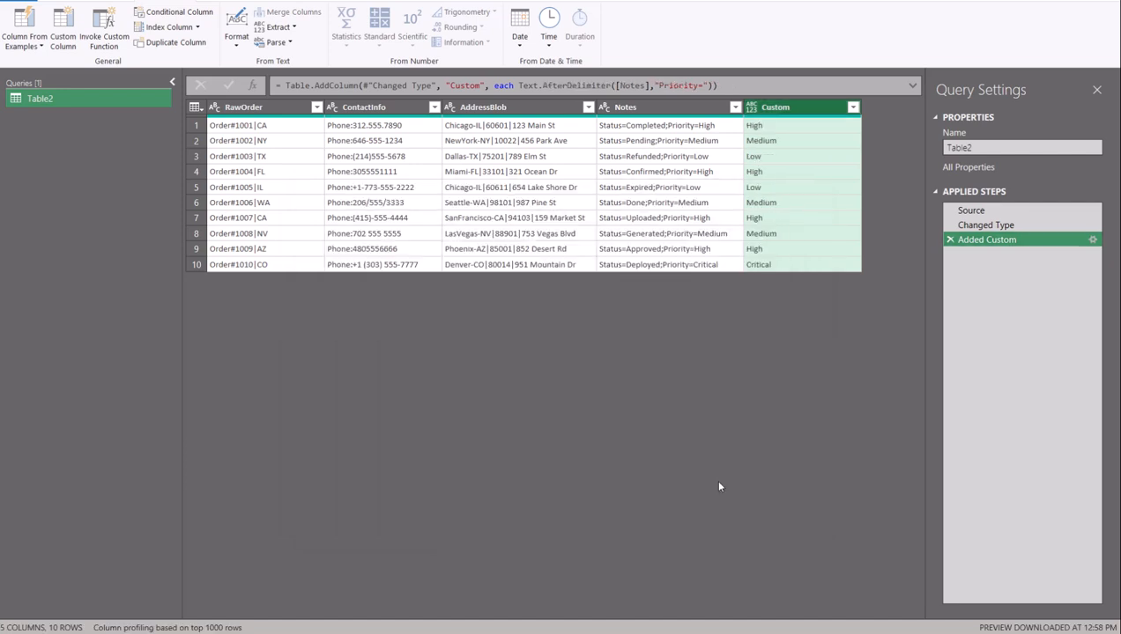